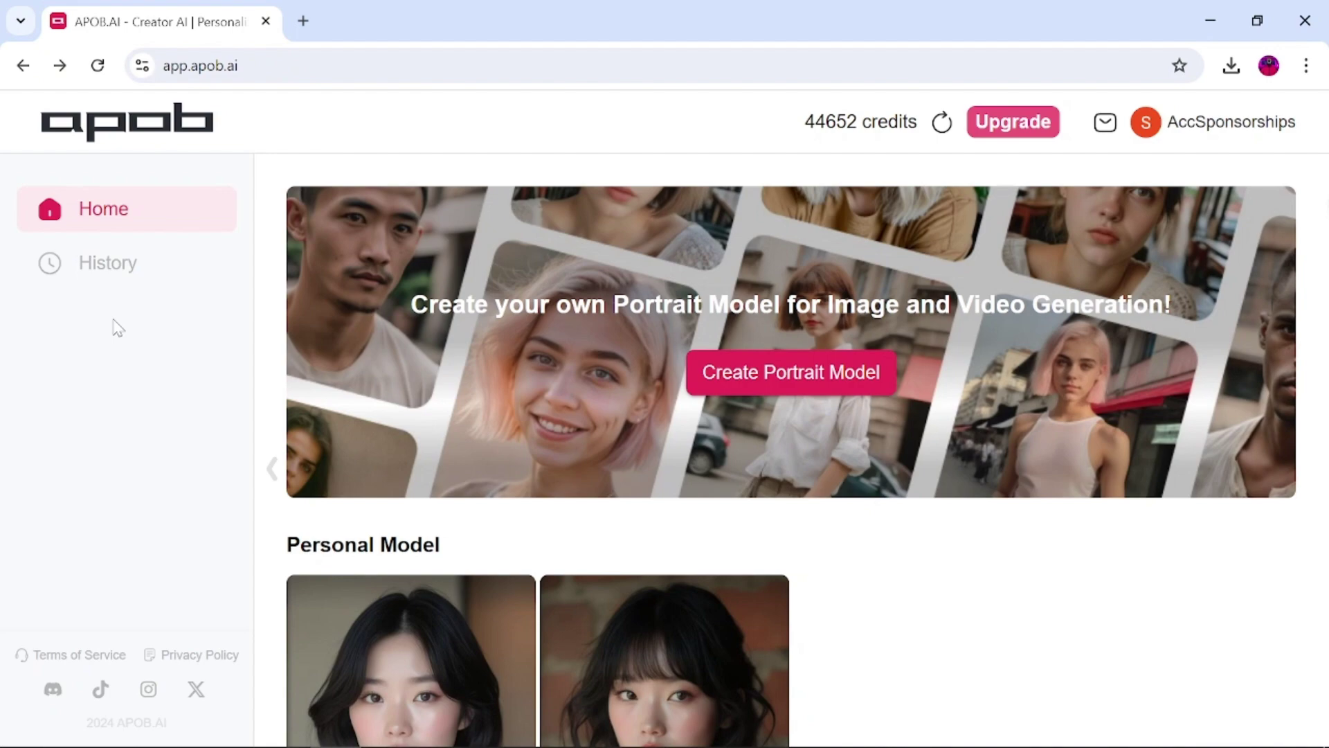
pyautogui.scroll(-3, 358, 318)
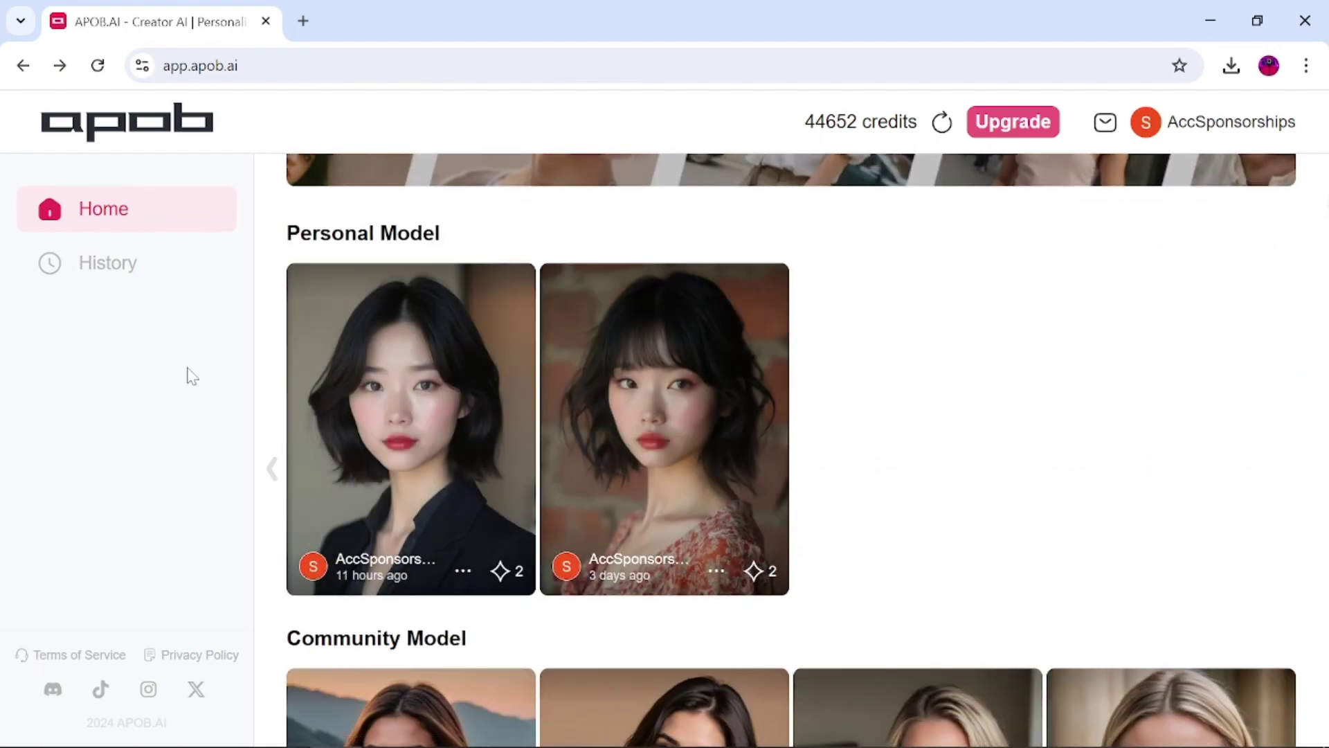
pyautogui.scroll(-2, 1023, 405)
pyautogui.scroll(-1, 1022, 405)
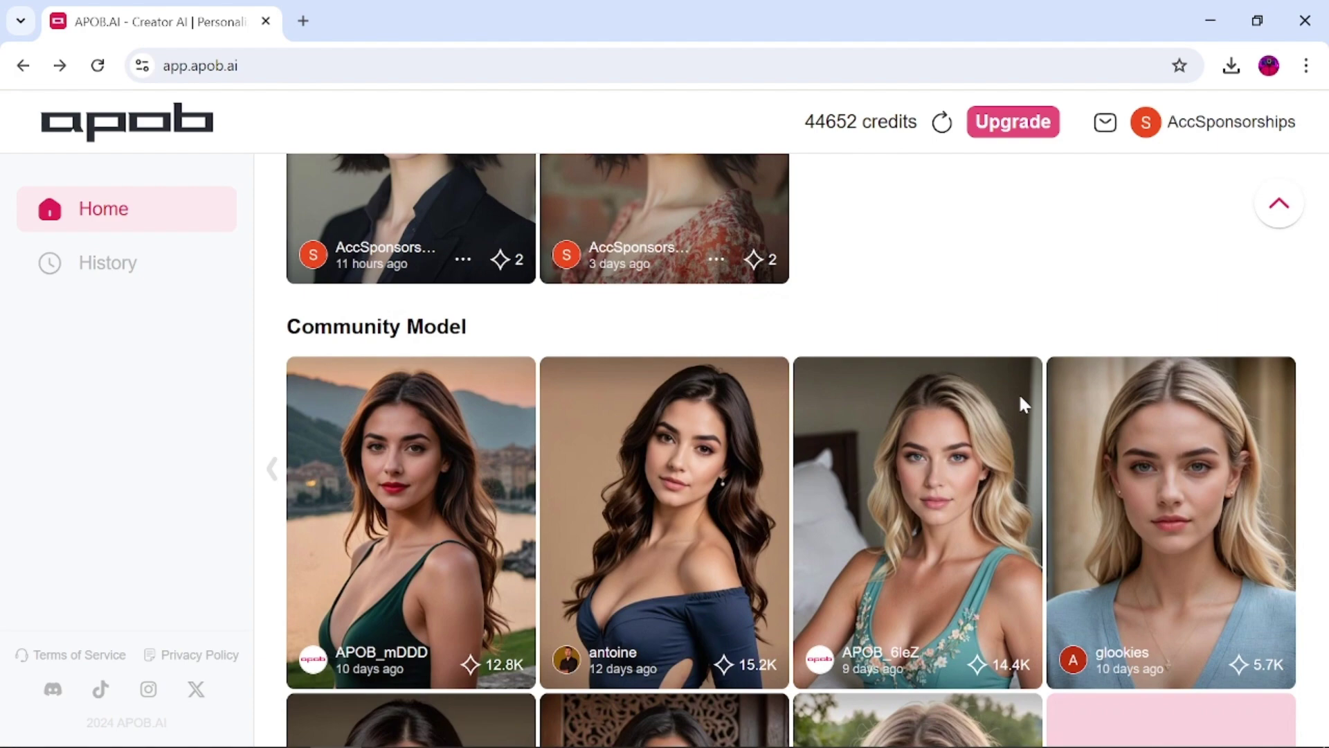
pyautogui.scroll(-3, 1023, 405)
pyautogui.scroll(-2, 1024, 405)
pyautogui.scroll(1, 1022, 405)
pyautogui.scroll(3, 1020, 404)
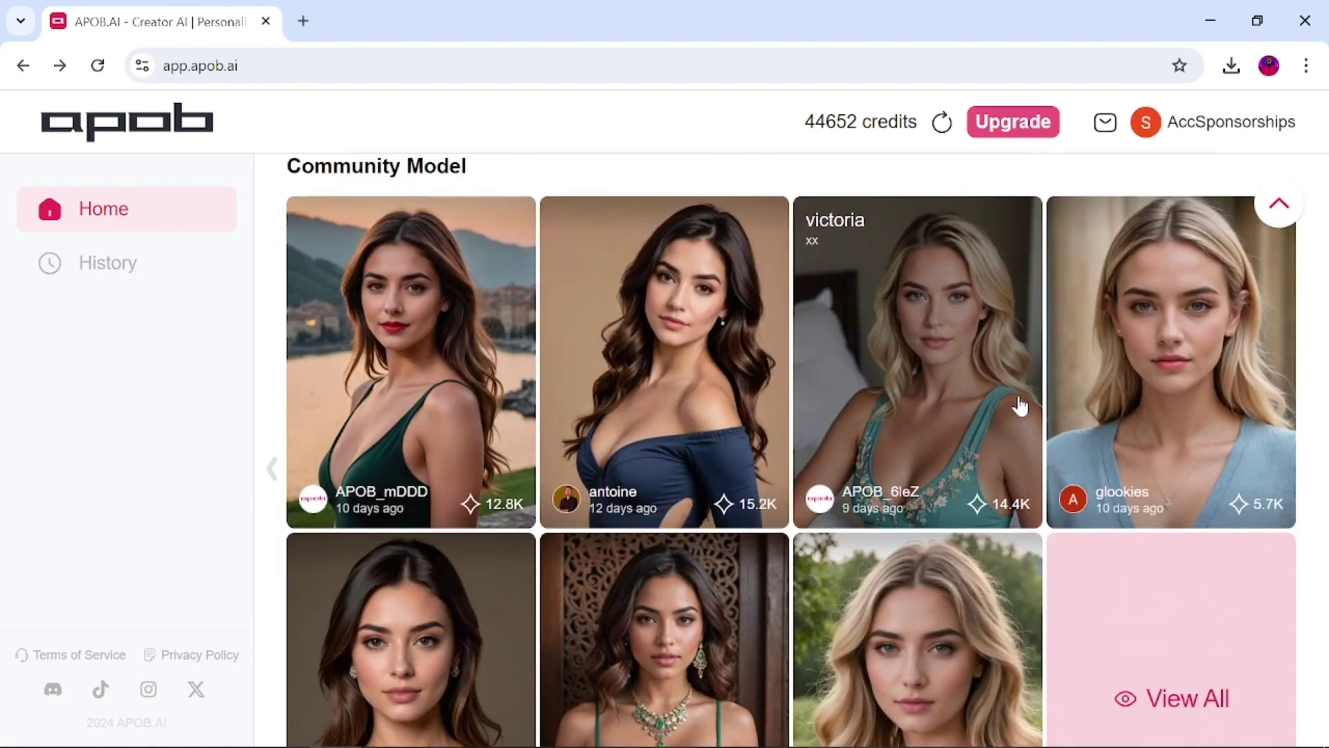
pyautogui.scroll(4, 1019, 404)
pyautogui.scroll(3, 1007, 411)
pyautogui.scroll(1, 986, 426)
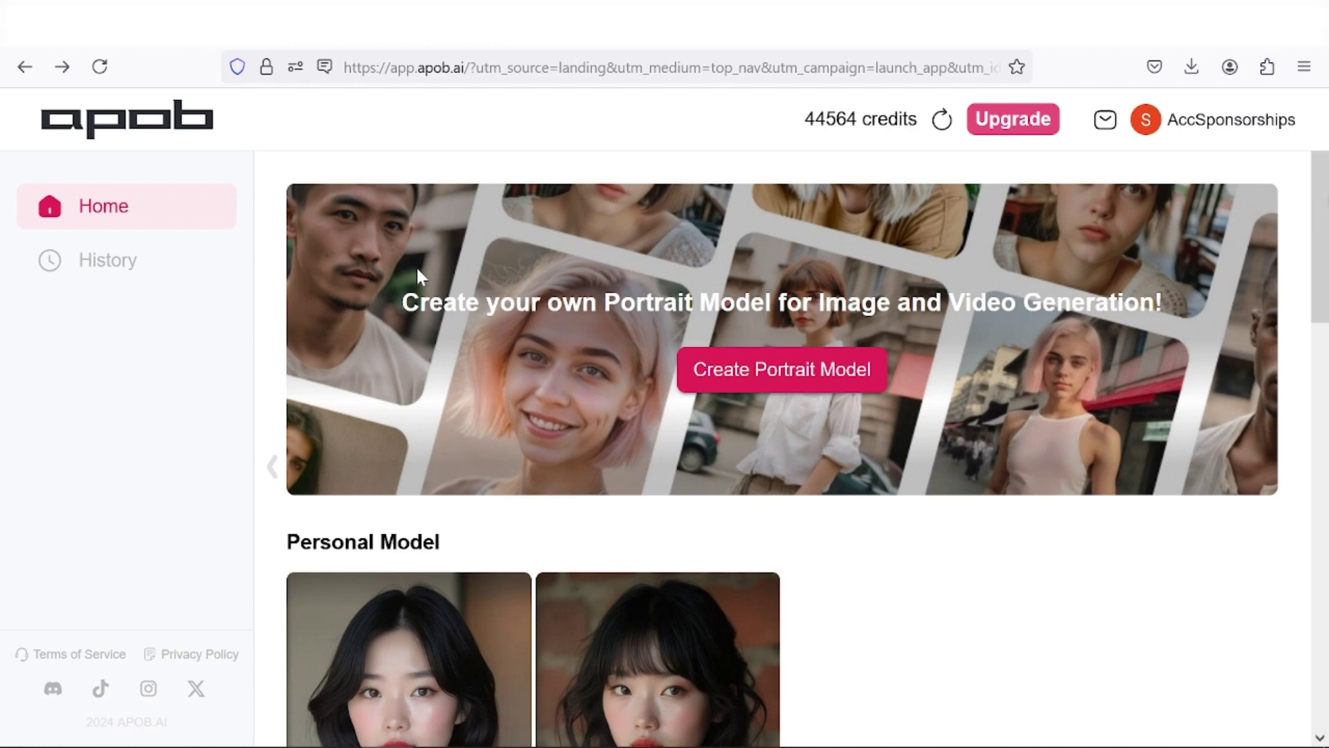
# Start creating a new portrait model from the Home page.
pyautogui.click(748, 381)
pyautogui.write('Akali KDA')
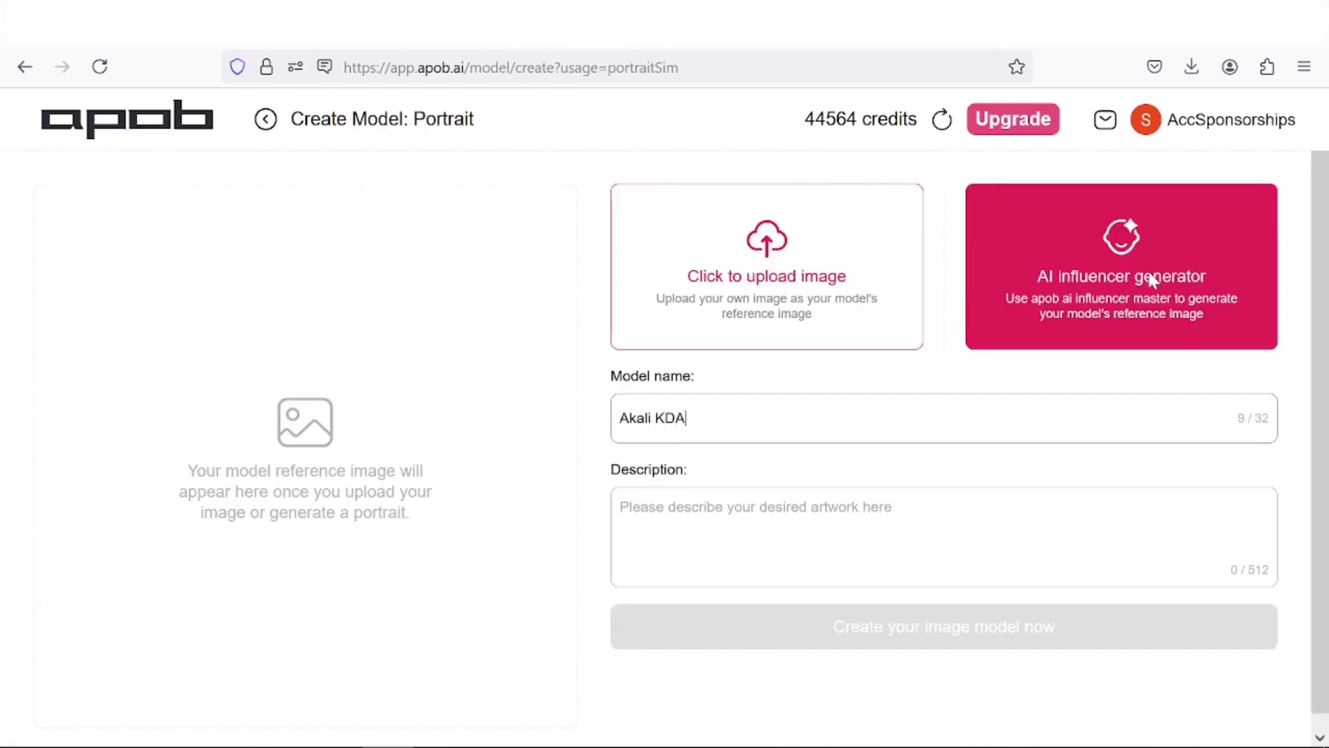
# In the AI influencer generator, set the country to Chinese and eyes to Brown.
pyautogui.click(1151, 270)
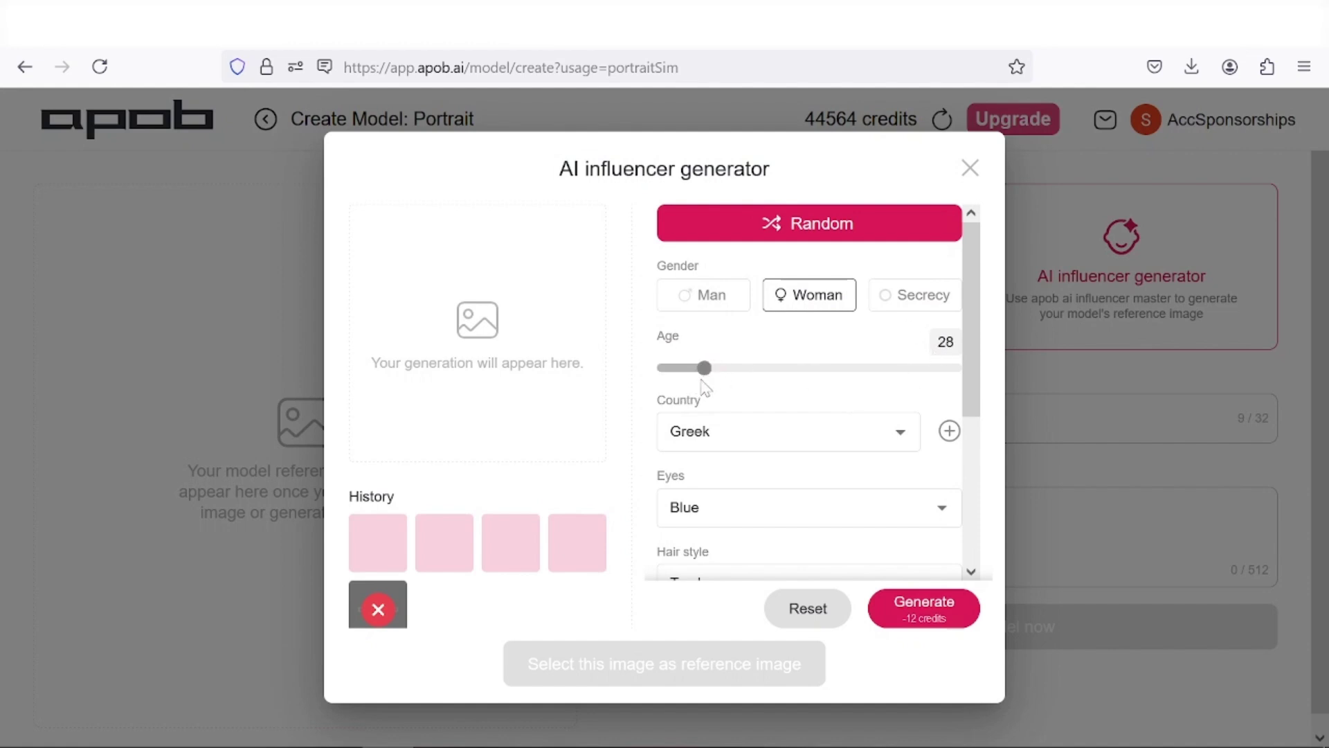
pyautogui.click(749, 446)
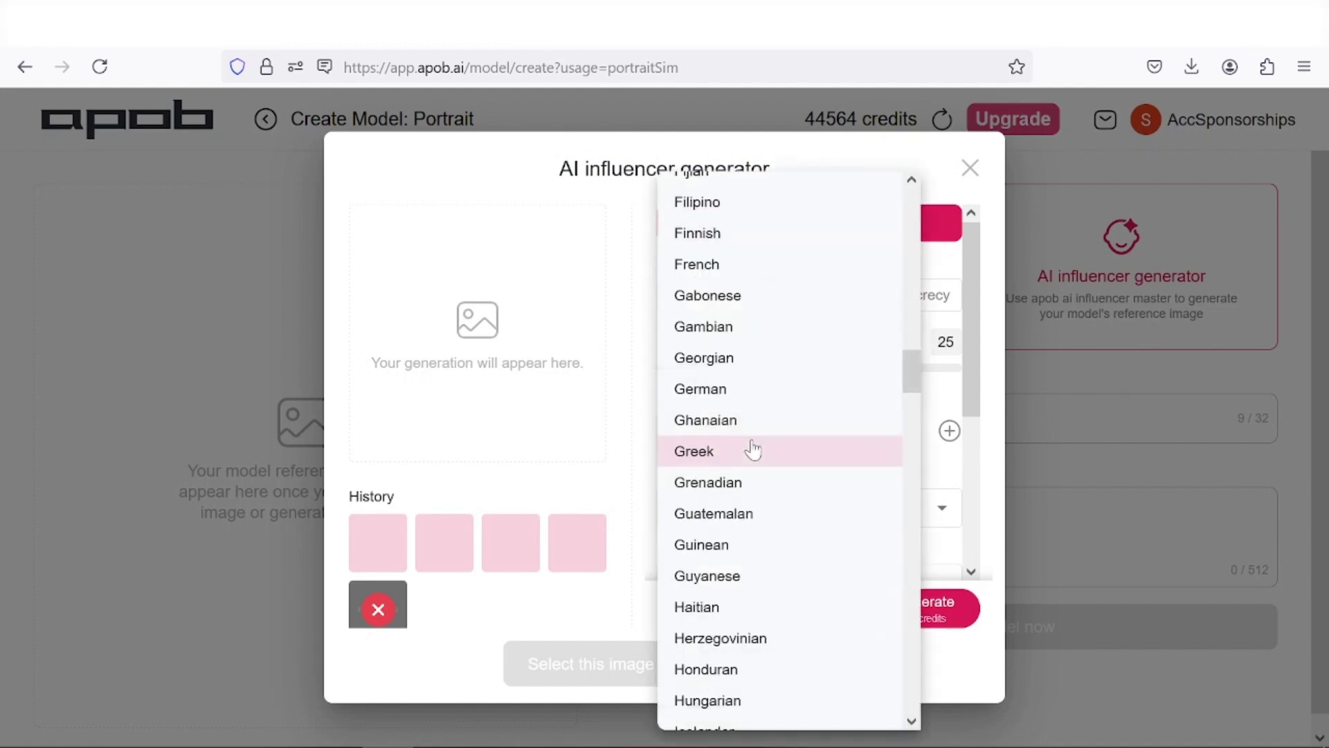
pyautogui.scroll(-1, 759, 380)
pyautogui.scroll(3, 759, 380)
pyautogui.scroll(5, 754, 381)
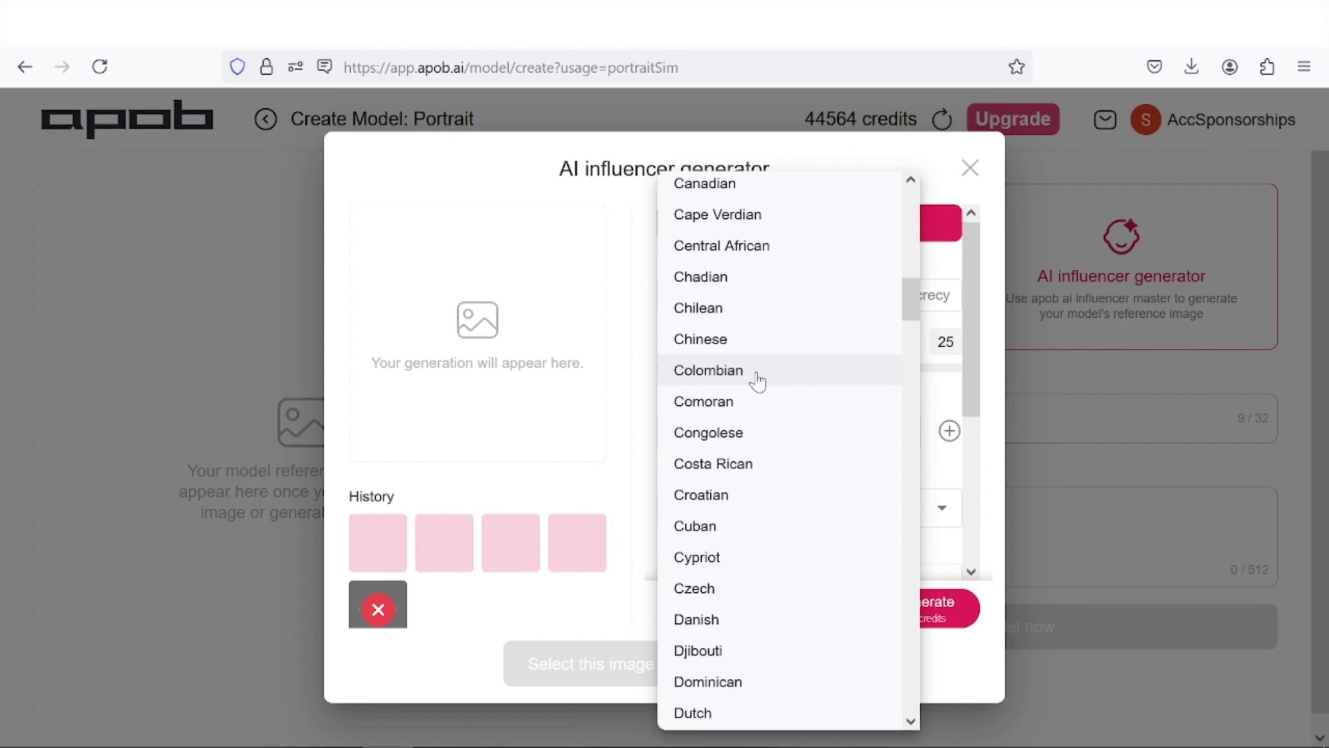
pyautogui.scroll(3, 728, 499)
pyautogui.click(715, 614)
pyautogui.click(831, 513)
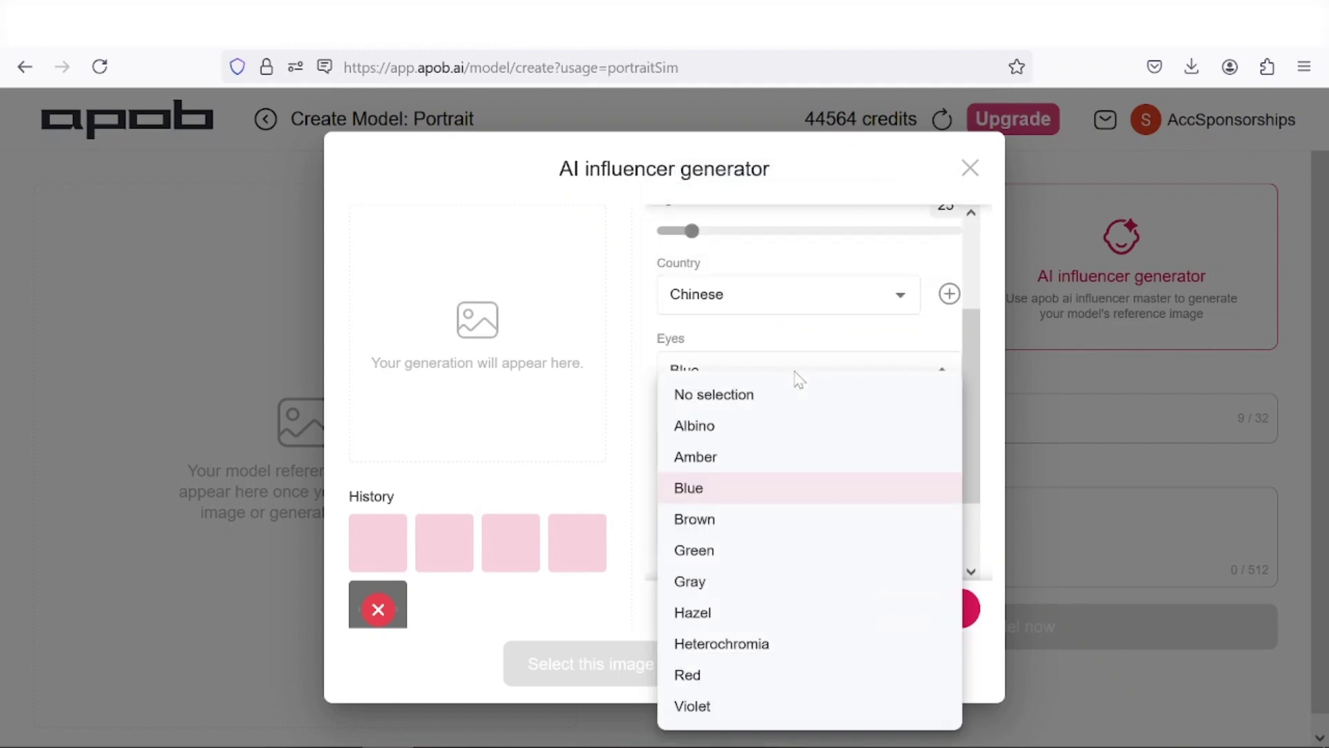
pyautogui.click(712, 525)
pyautogui.scroll(-1, 837, 407)
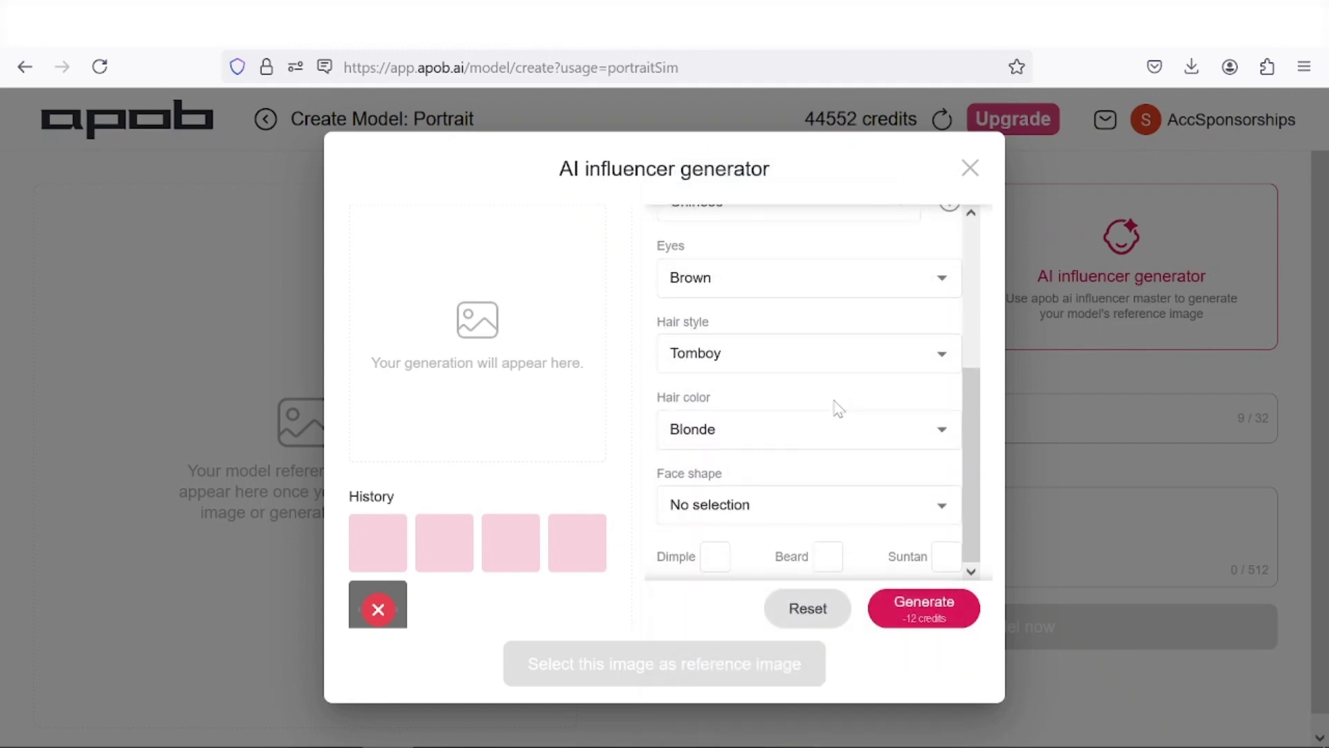
# Set black hair with bangs, generate the portrait and use it as the reference image.
pyautogui.click(780, 450)
pyautogui.click(703, 261)
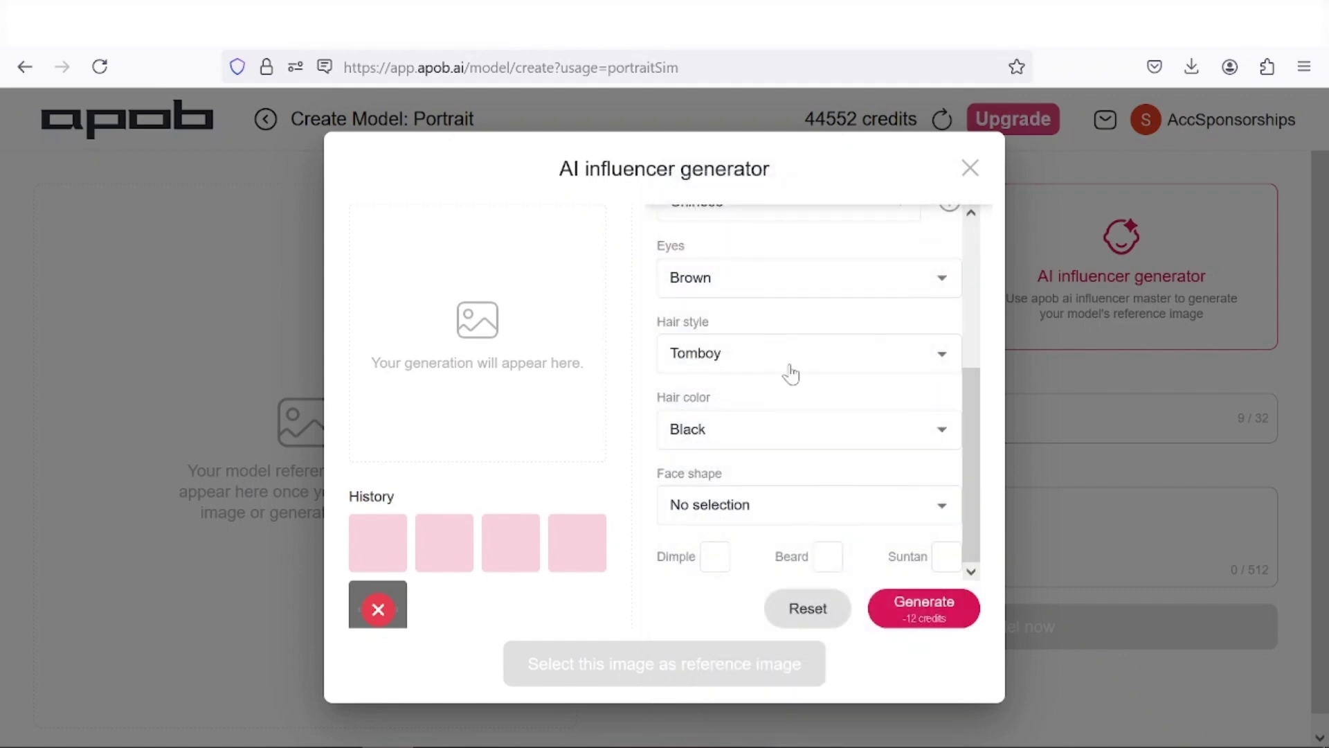
pyautogui.click(790, 372)
pyautogui.scroll(2, 786, 377)
pyautogui.scroll(10, 728, 467)
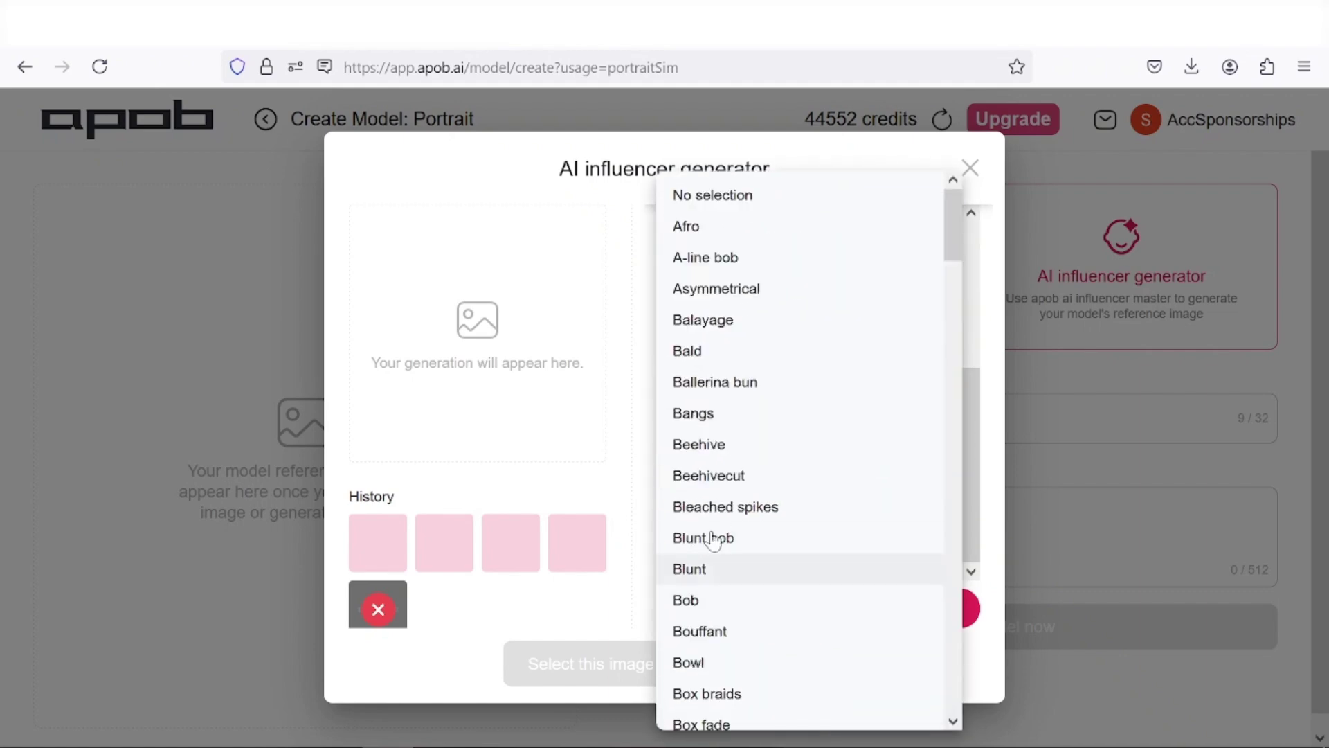
pyautogui.click(706, 414)
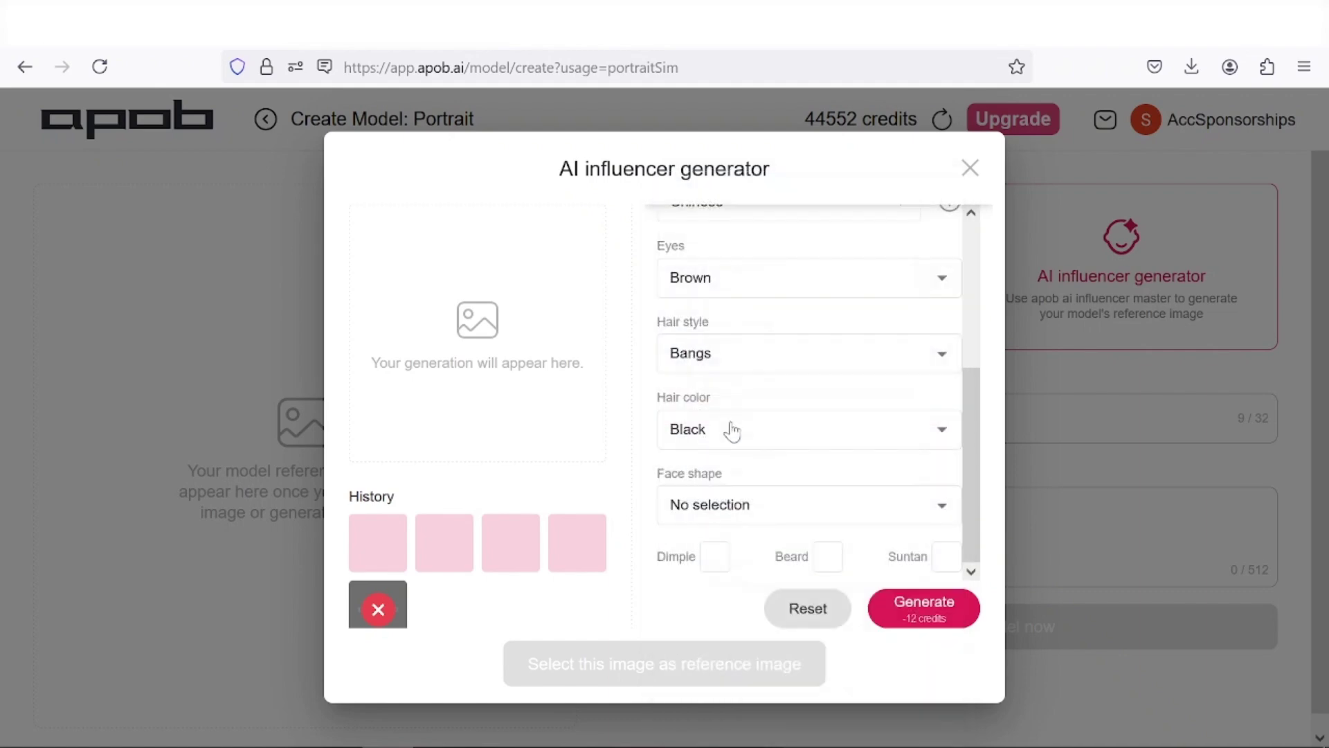
pyautogui.click(928, 615)
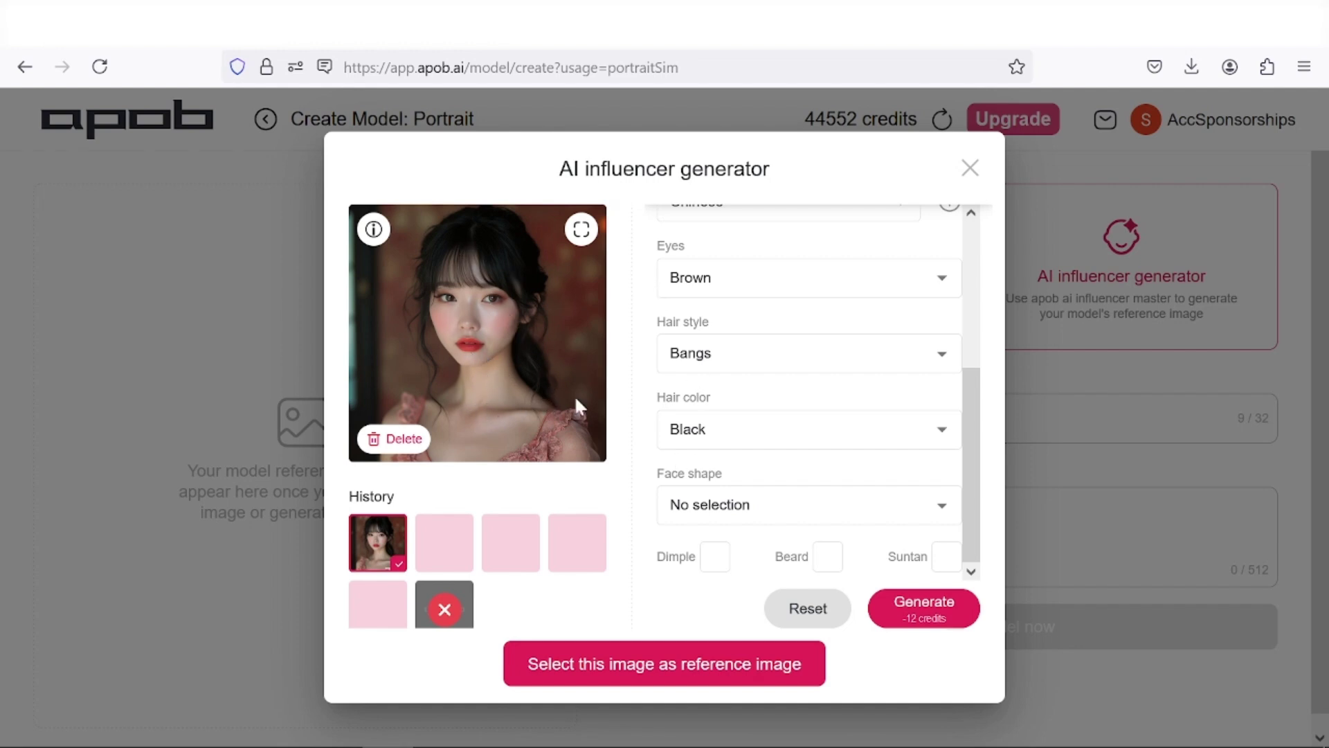
pyautogui.click(638, 666)
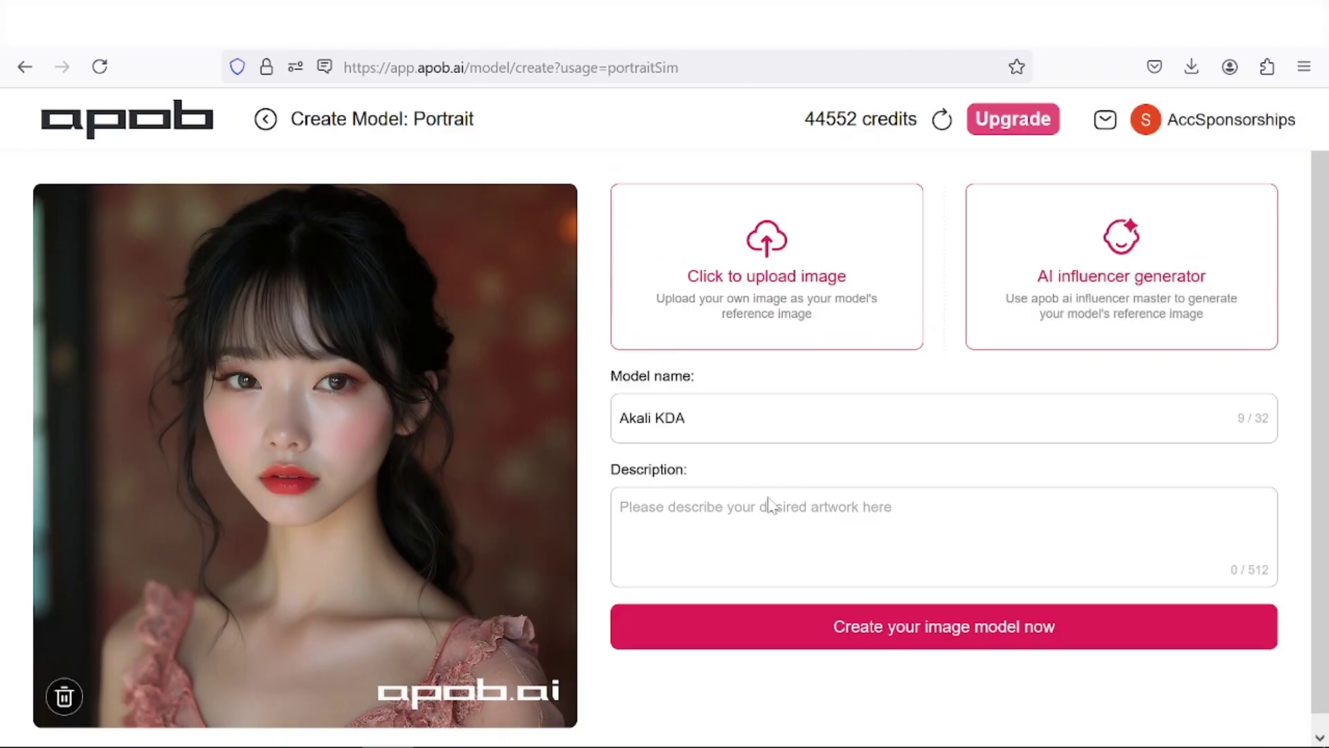
# Create the Akali KDA model and pick the Athens travel complete set at 1:1.
pyautogui.click(860, 630)
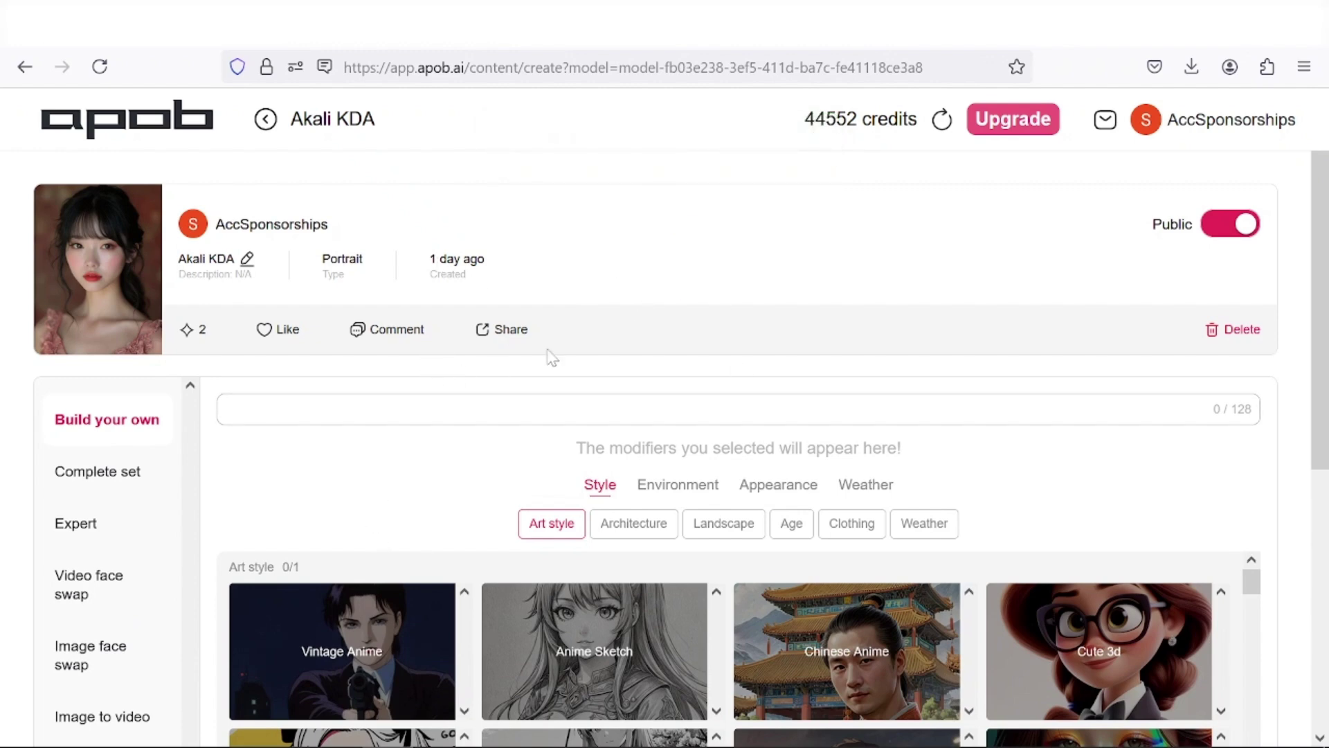
pyautogui.click(100, 486)
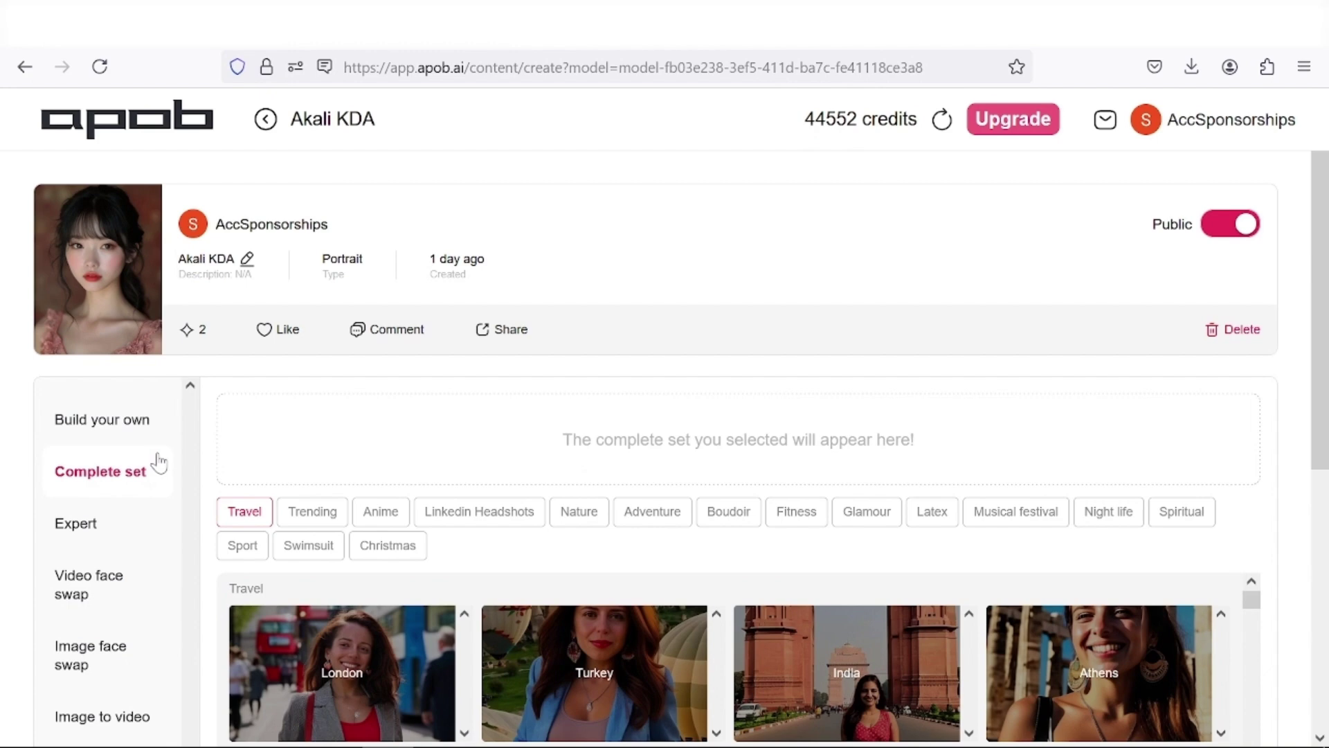
pyautogui.scroll(-2, 510, 444)
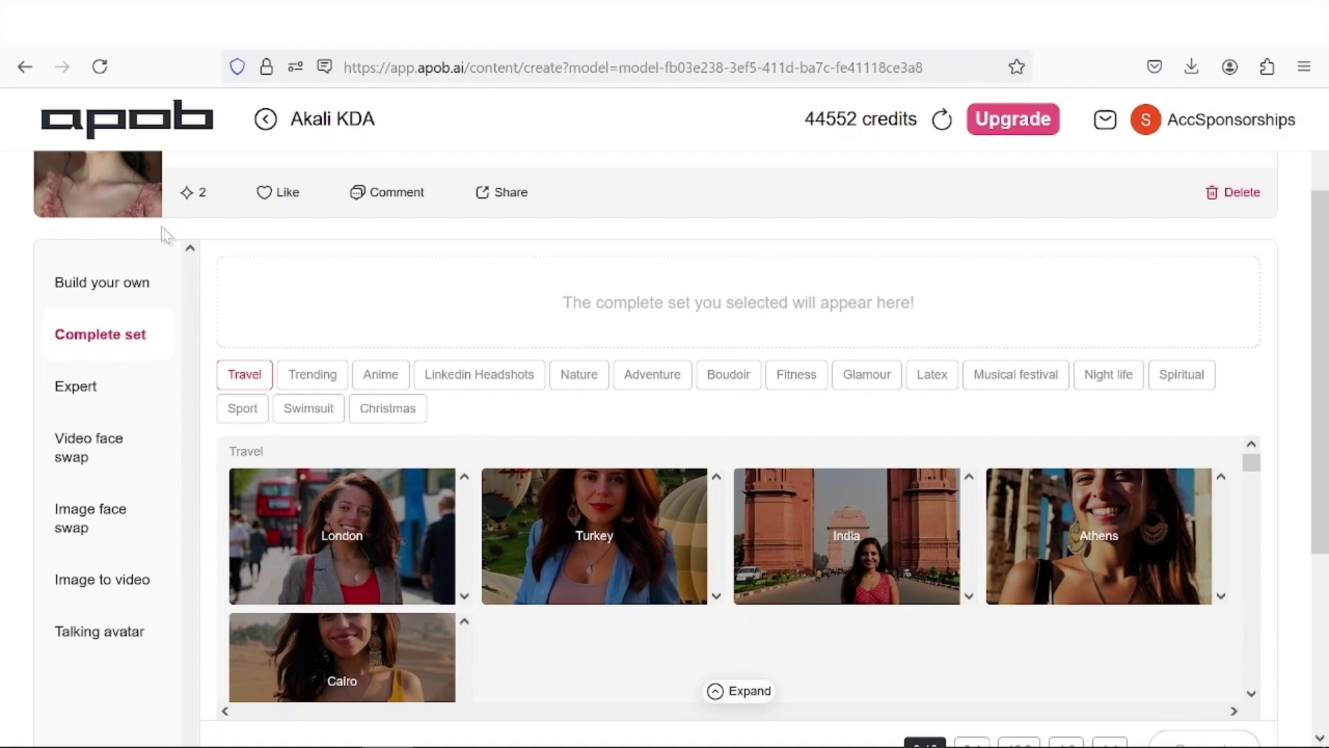
pyautogui.click(1035, 551)
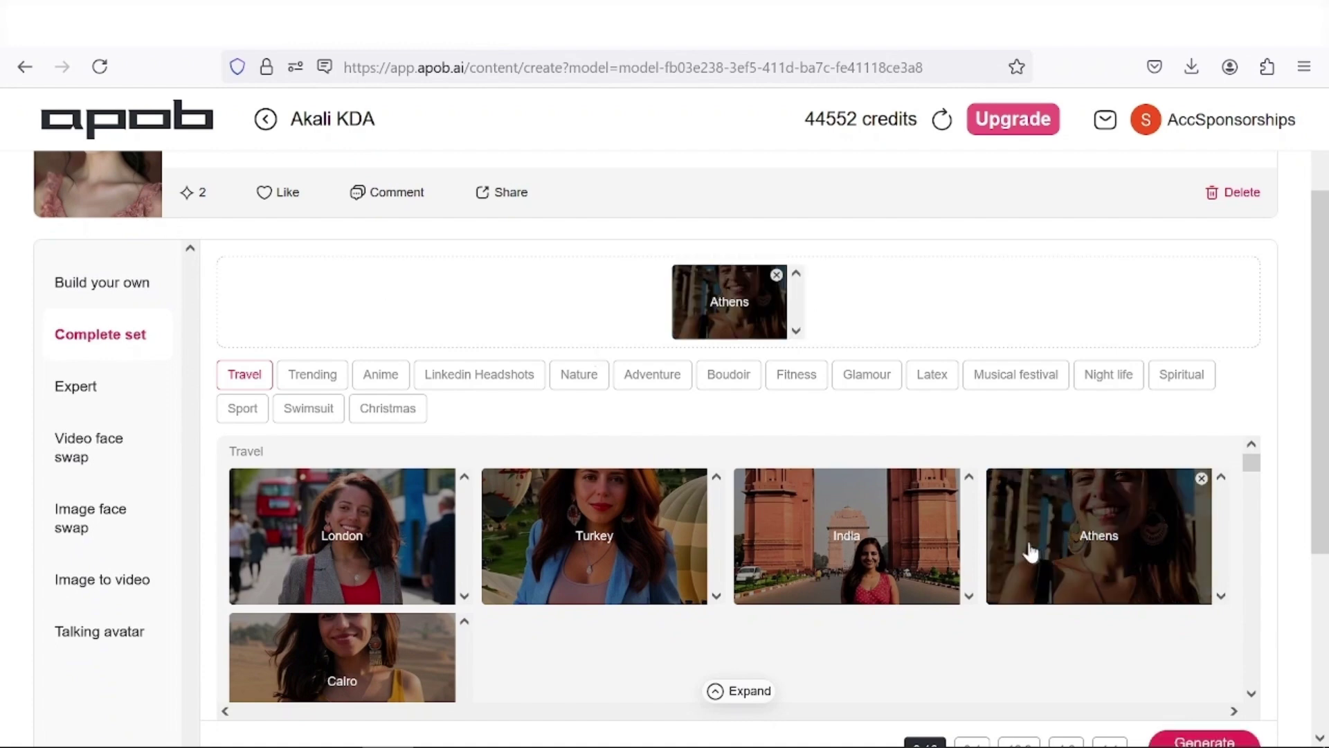
pyautogui.scroll(-2, 977, 526)
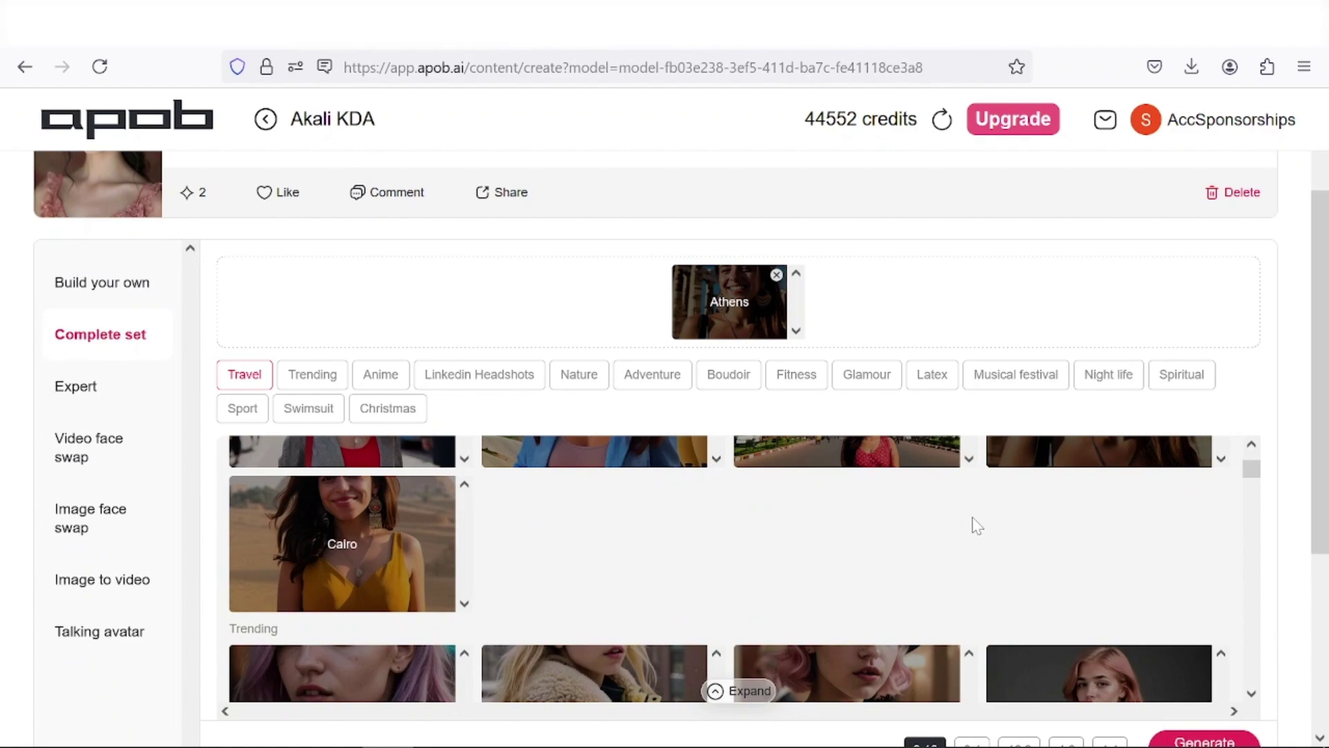
pyautogui.scroll(-4, 977, 525)
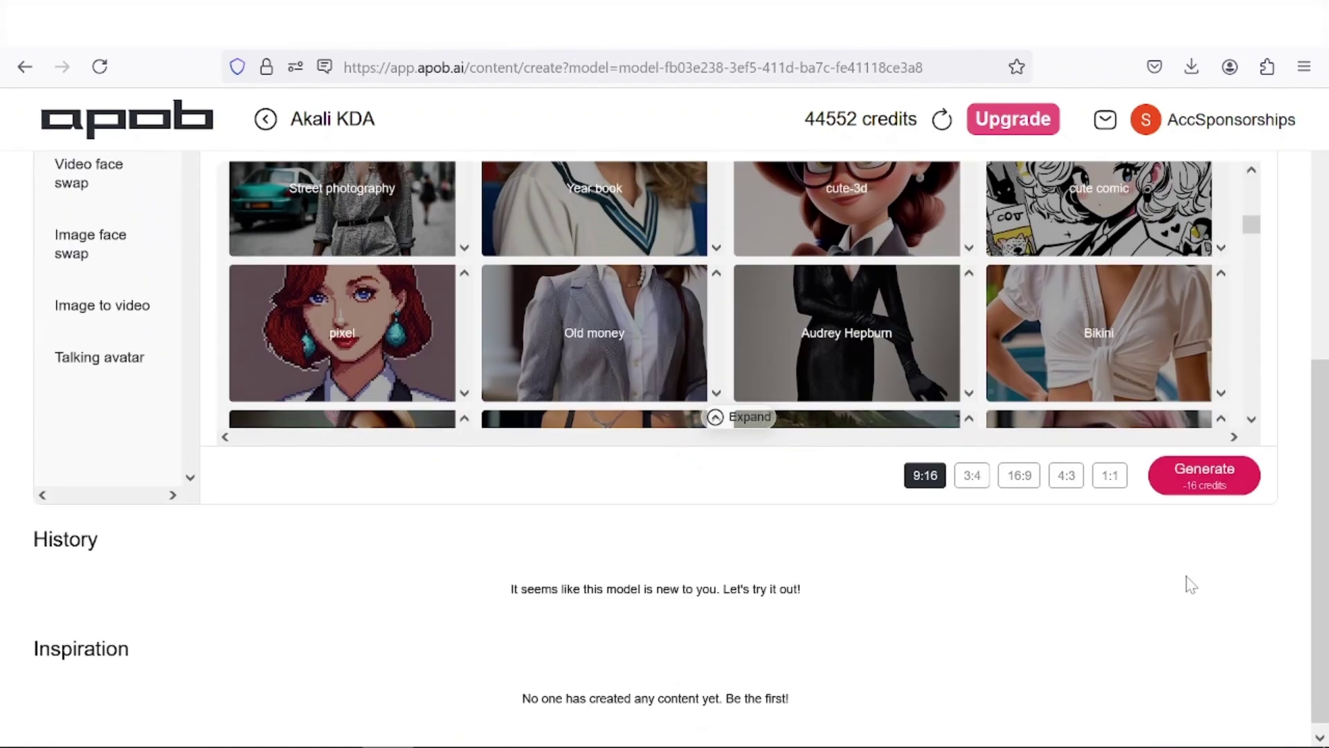
pyautogui.click(1107, 489)
# Generate the Athens set and view the third photo enlarged.
pyautogui.click(1186, 478)
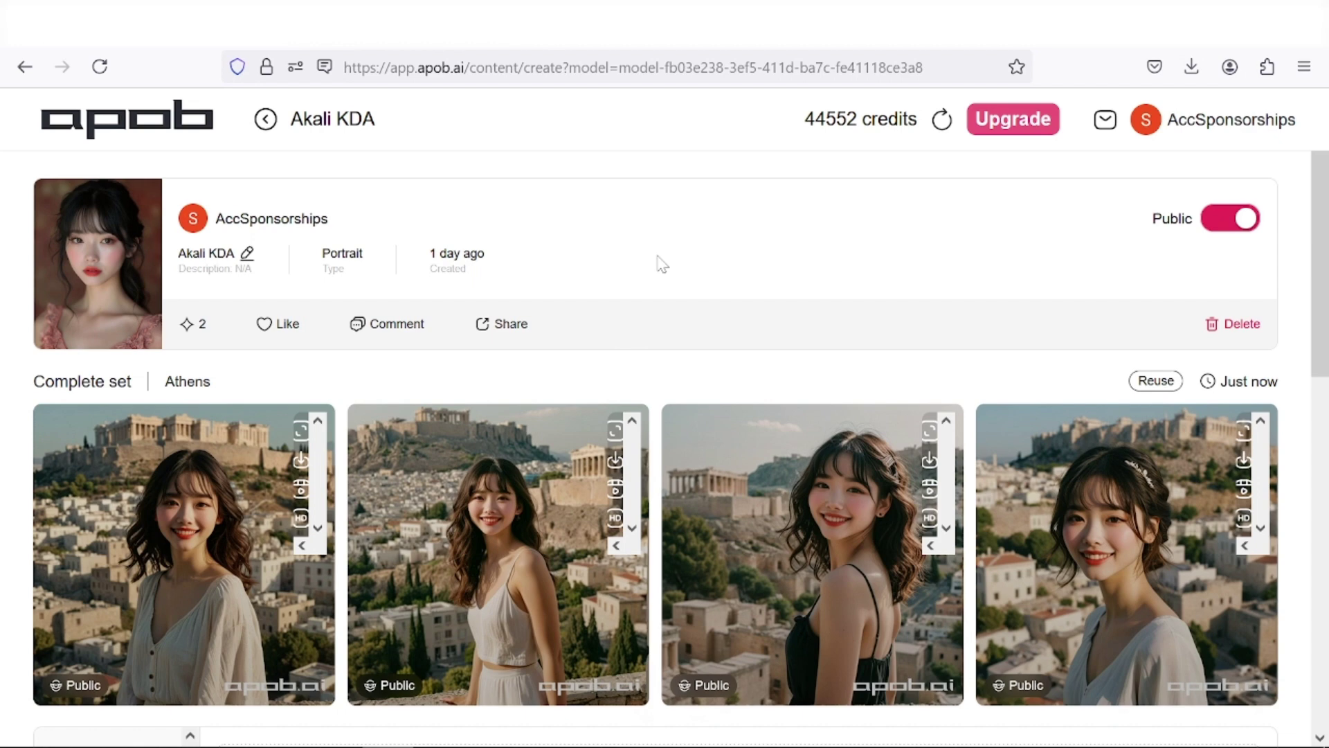
pyautogui.scroll(-2, 656, 264)
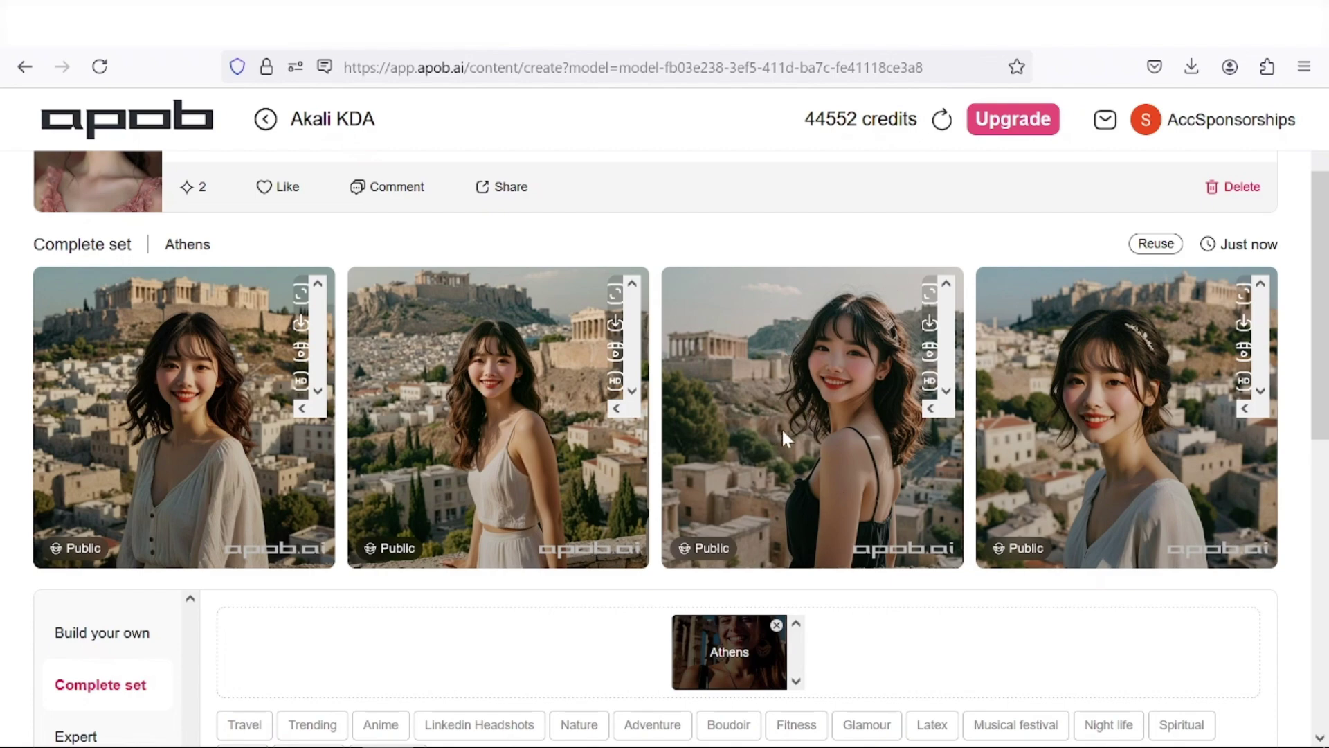
pyautogui.click(931, 297)
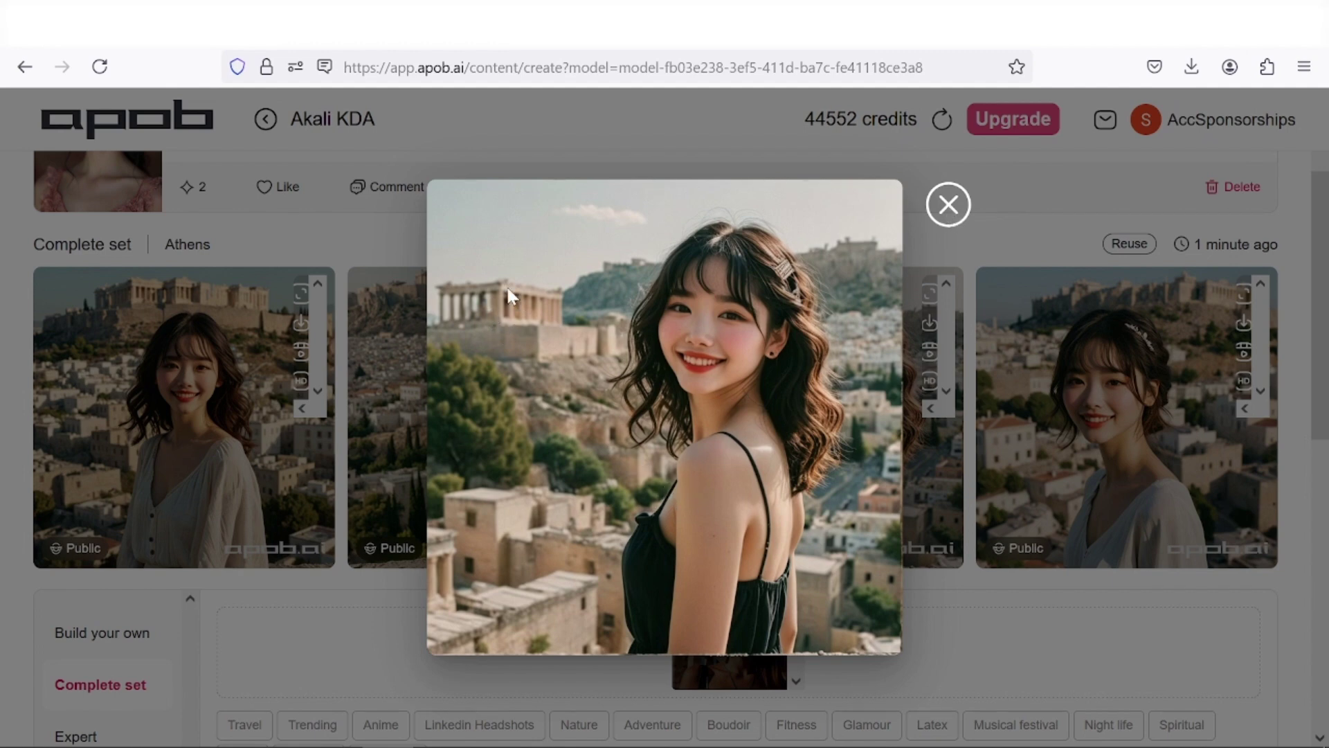
pyautogui.click(949, 205)
pyautogui.scroll(-4, 397, 322)
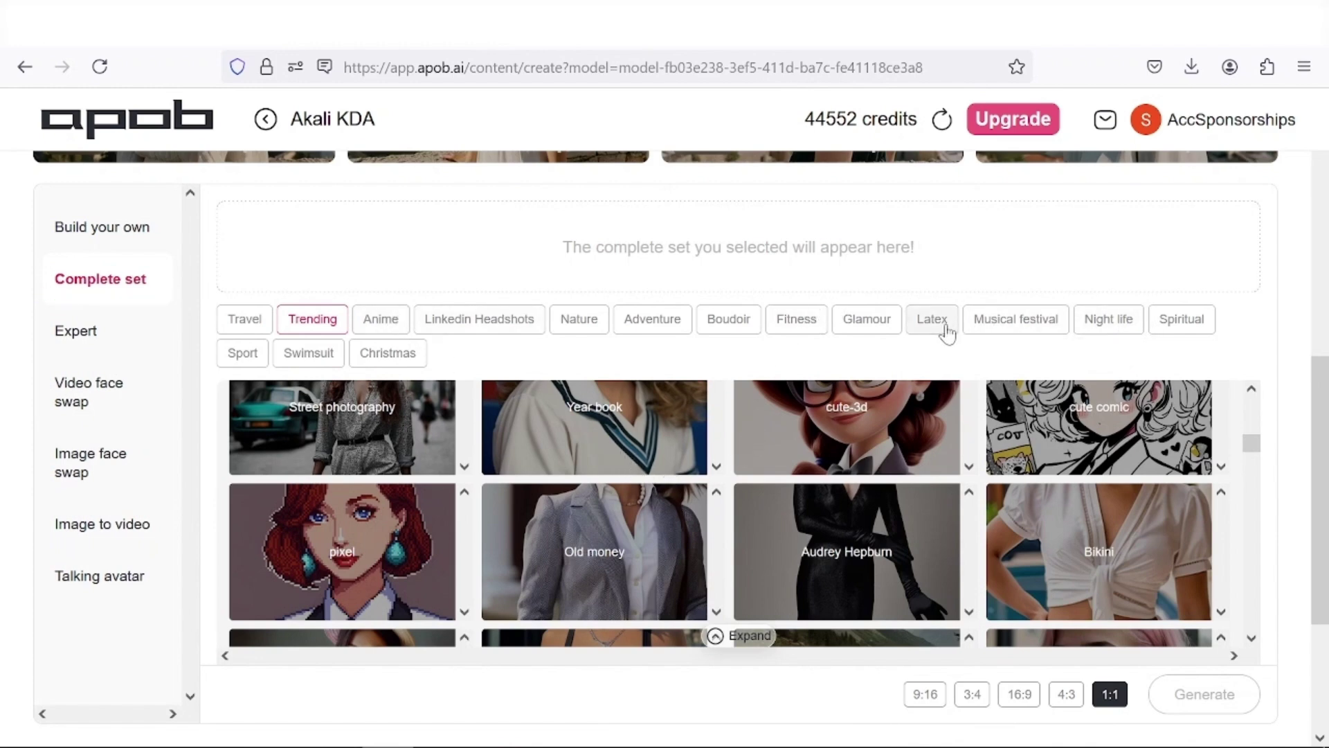
# Generate the Bar set from the Night life category.
pyautogui.click(1111, 322)
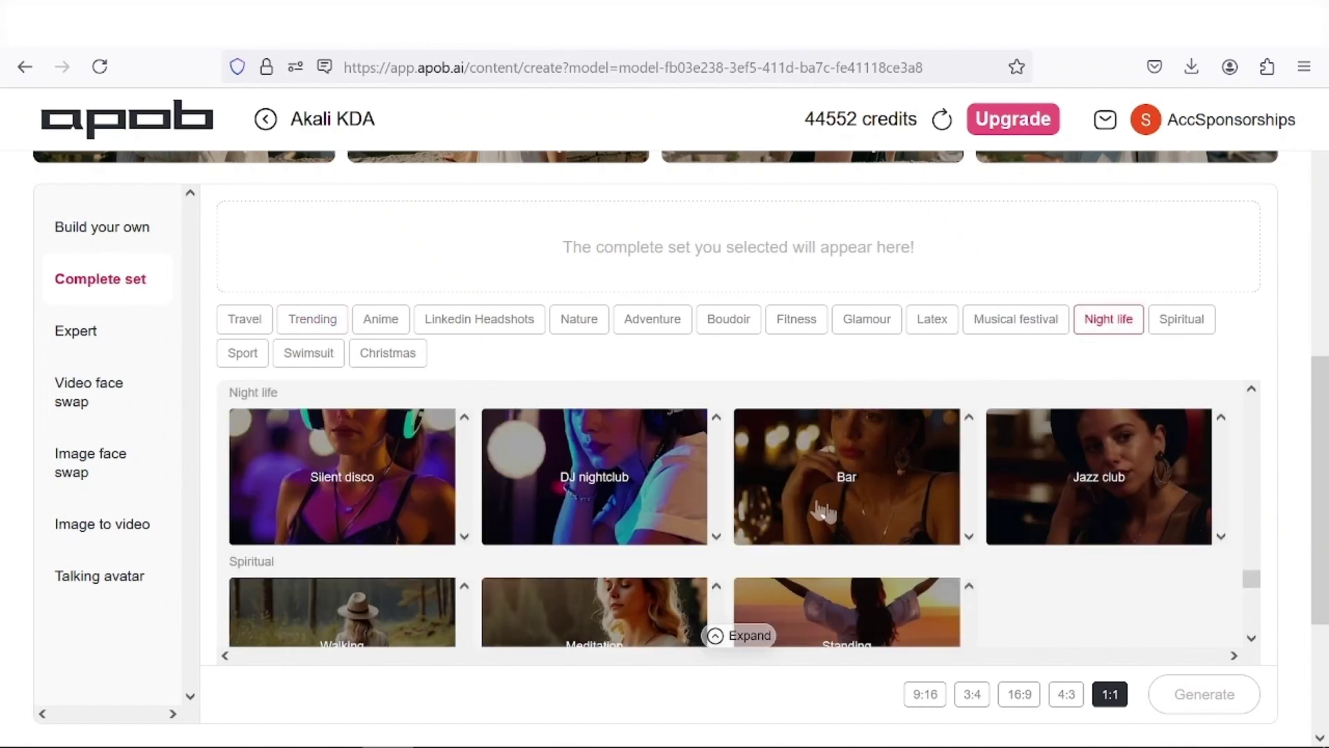
pyautogui.click(850, 479)
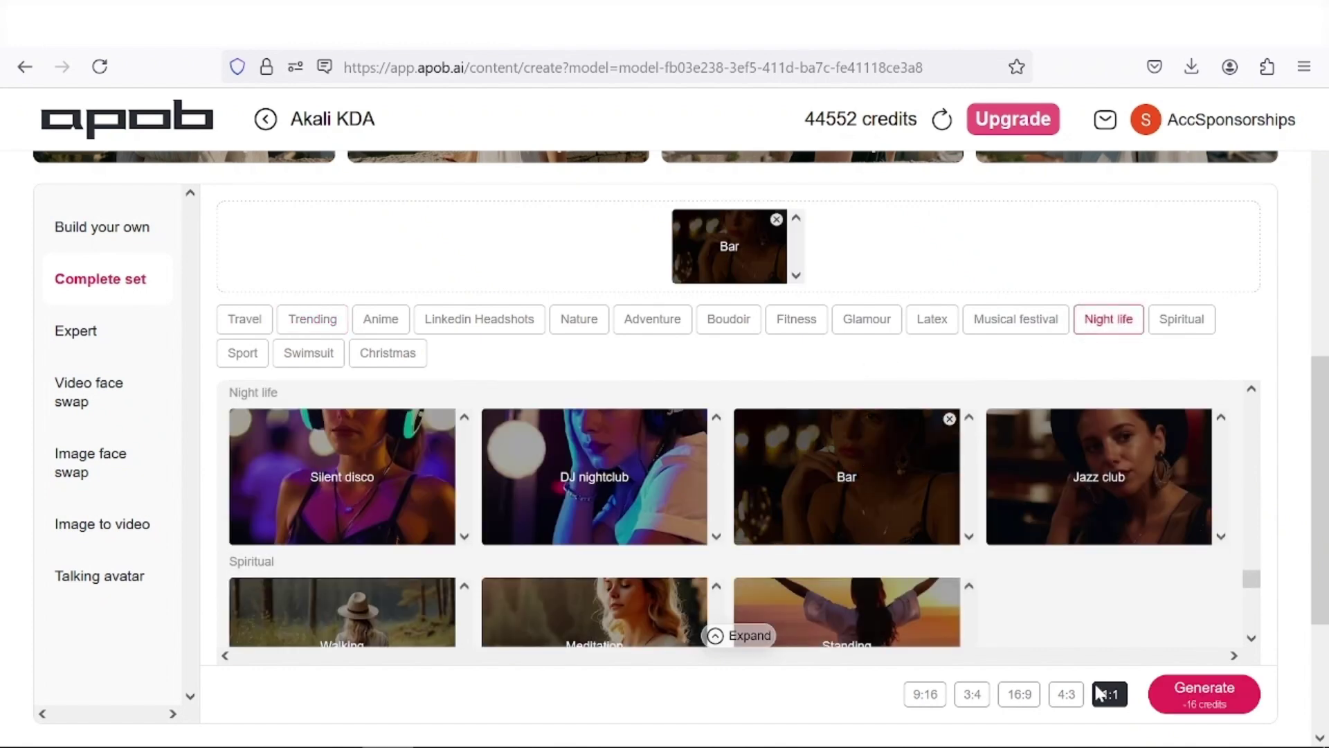
pyautogui.click(1201, 706)
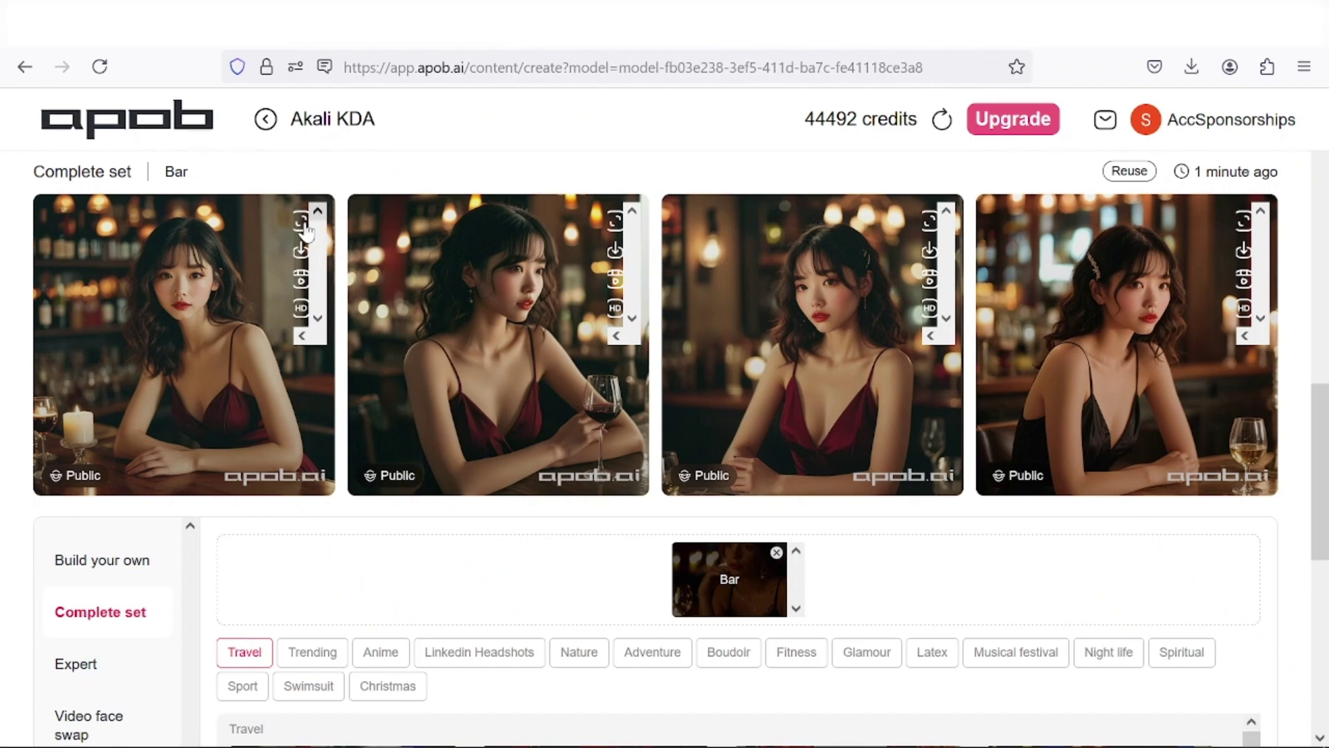
# Preview the first Bar photo, then generate a video from it for 32 credits.
pyautogui.click(113, 360)
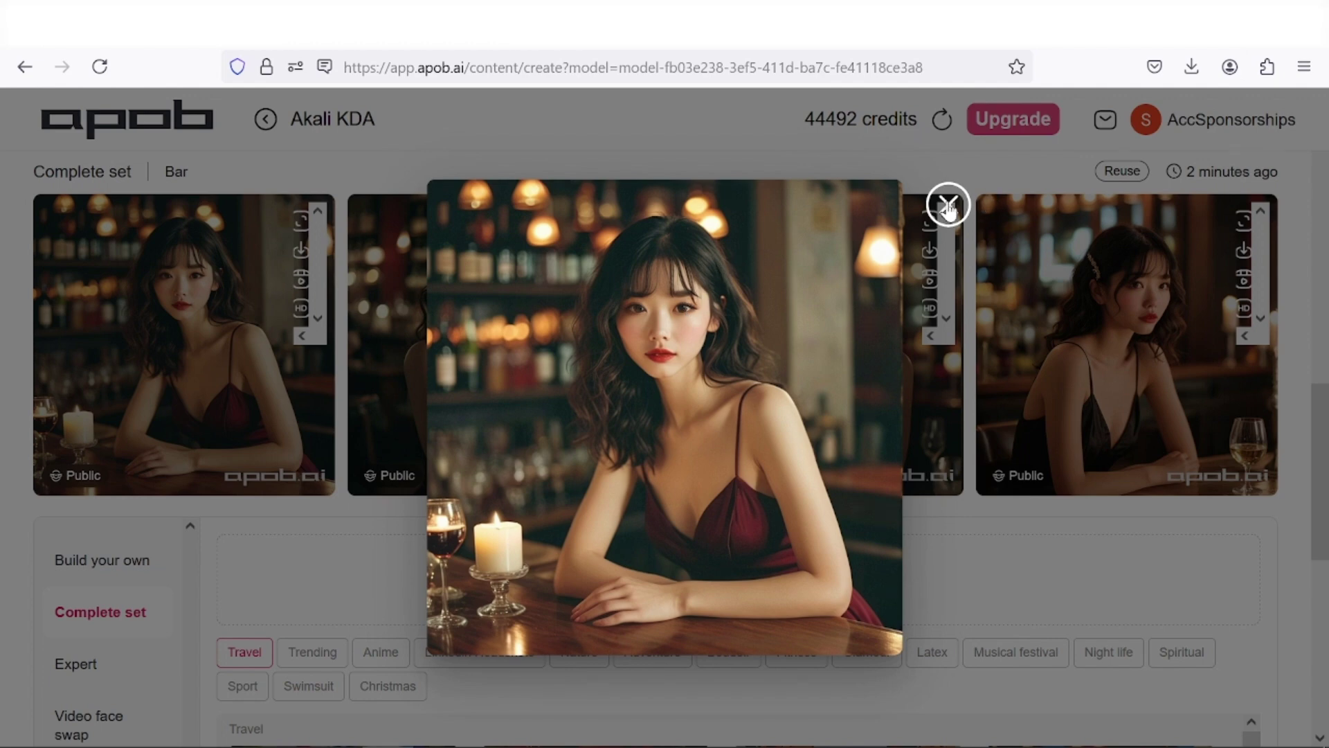
pyautogui.click(275, 302)
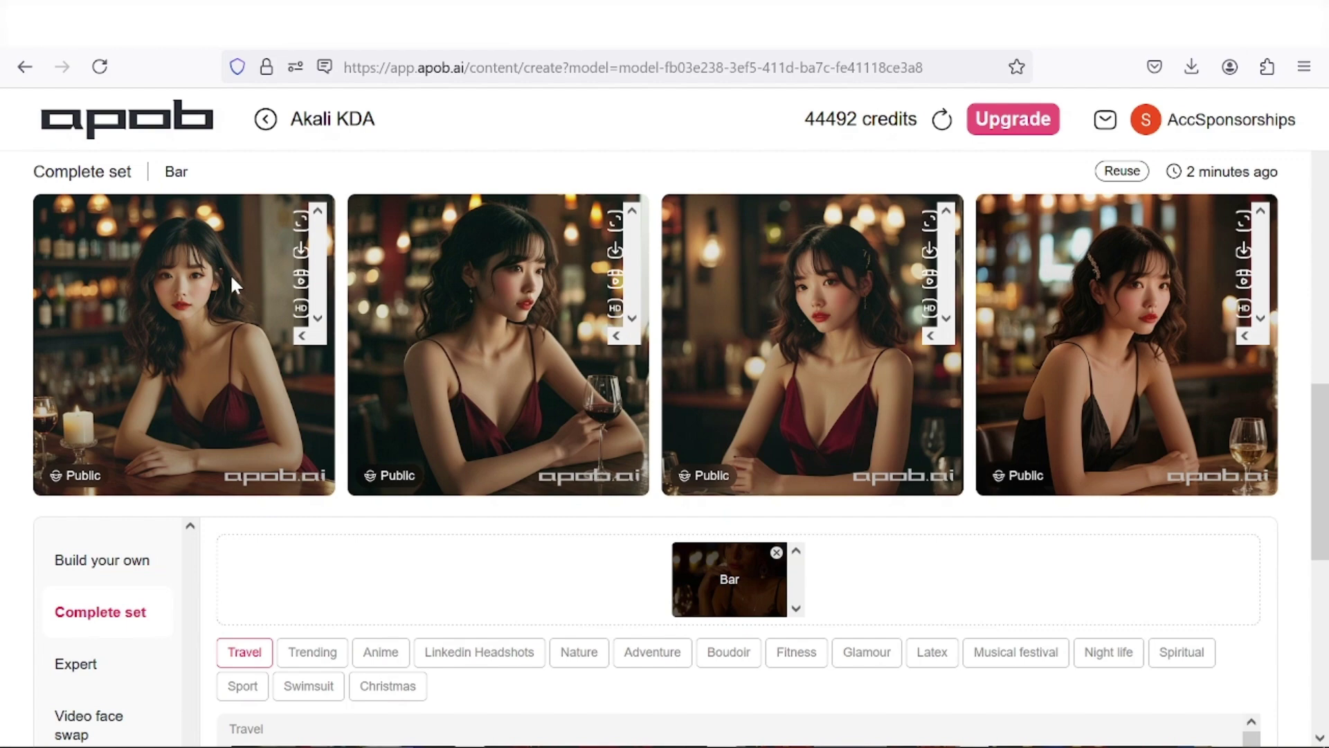
pyautogui.click(301, 280)
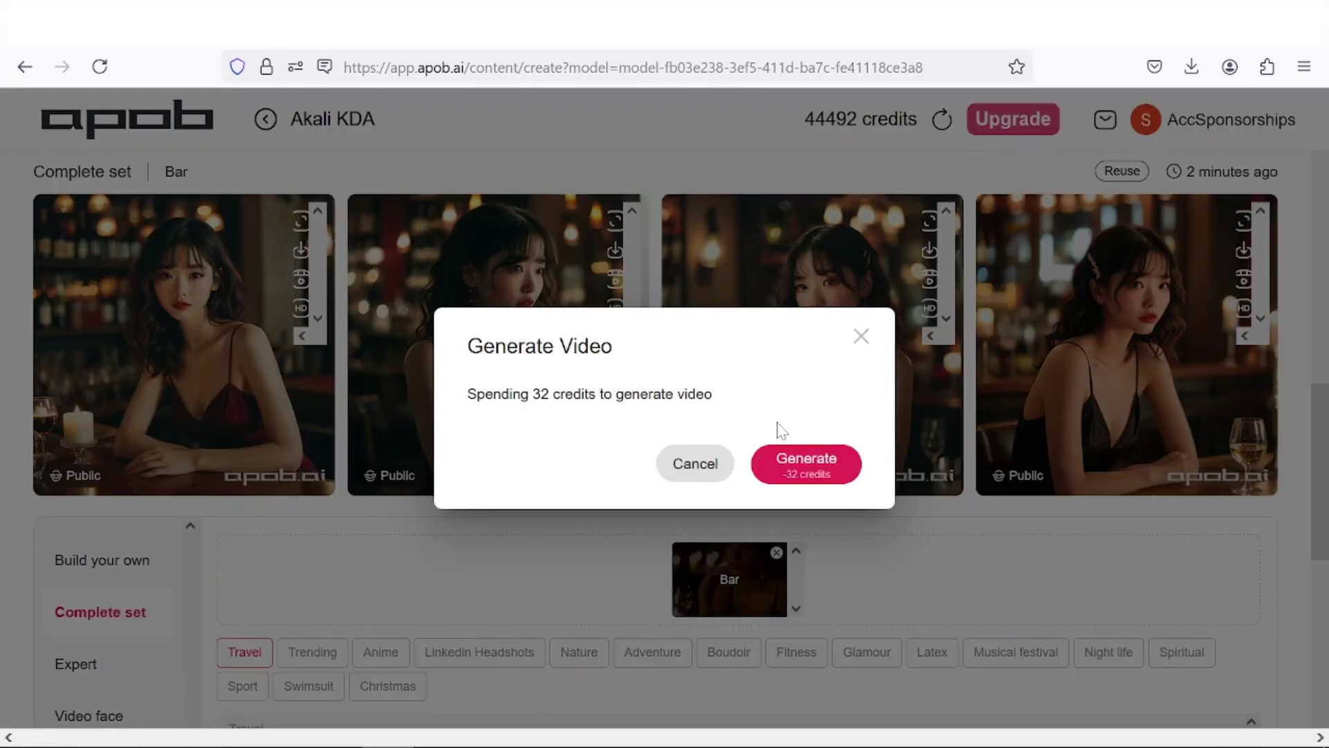
pyautogui.click(806, 464)
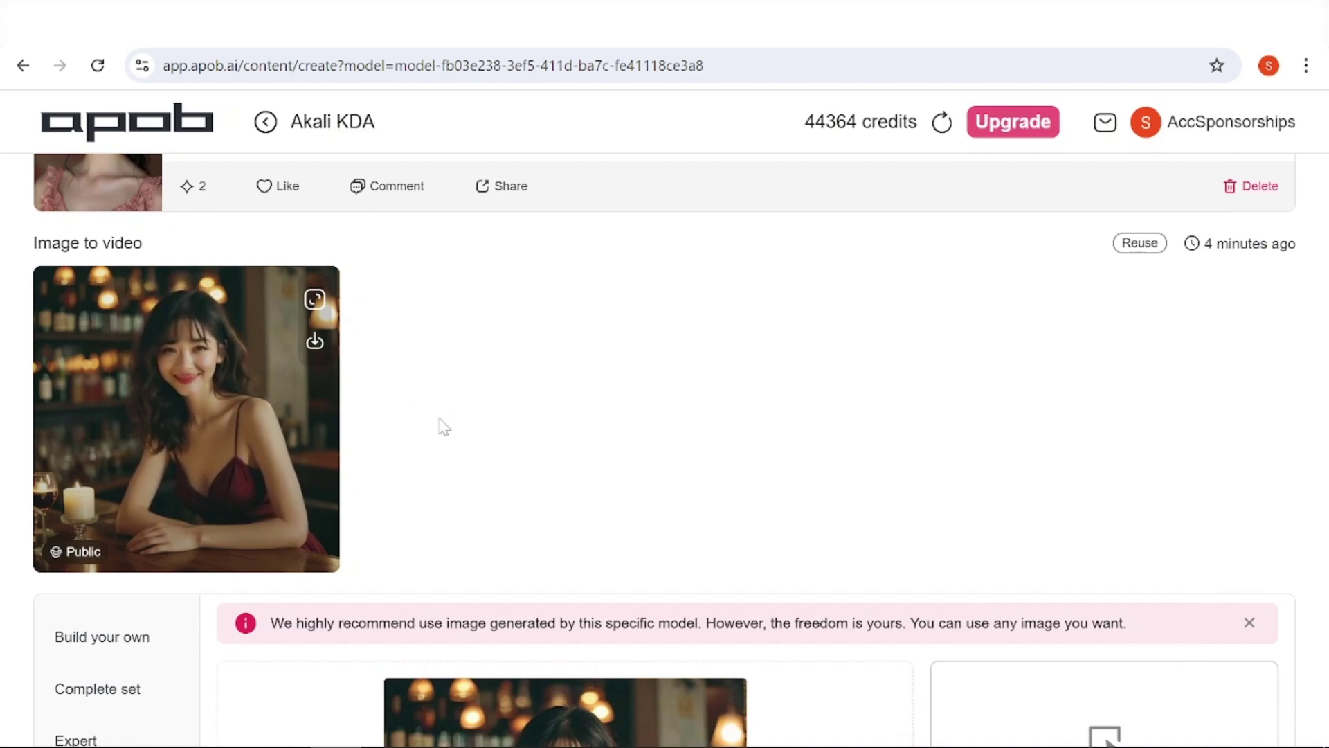
pyautogui.scroll(-1, 347, 391)
# Generate the Anime complete set at 1:1 and enlarge the first result.
pyautogui.click(127, 593)
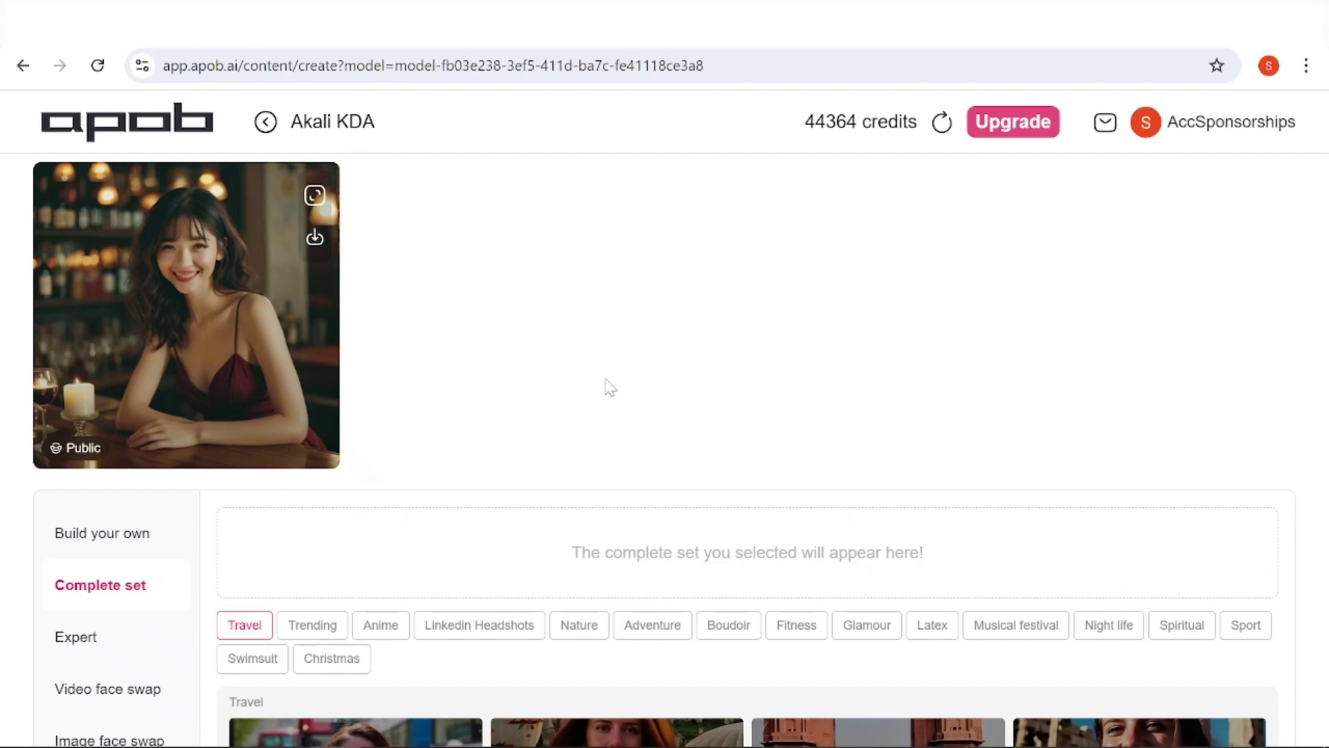
pyautogui.scroll(-1, 585, 374)
pyautogui.scroll(-1, 545, 375)
pyautogui.scroll(-1, 542, 374)
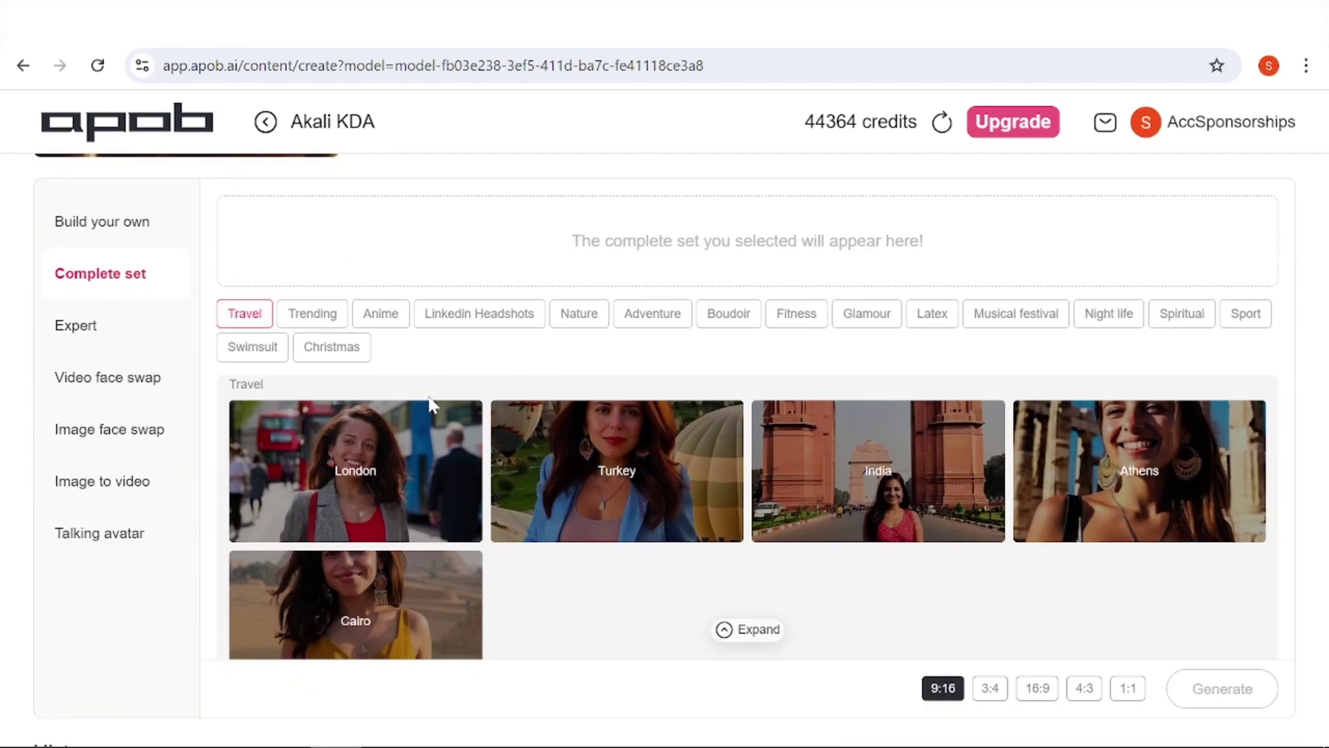
pyautogui.scroll(-3, 416, 431)
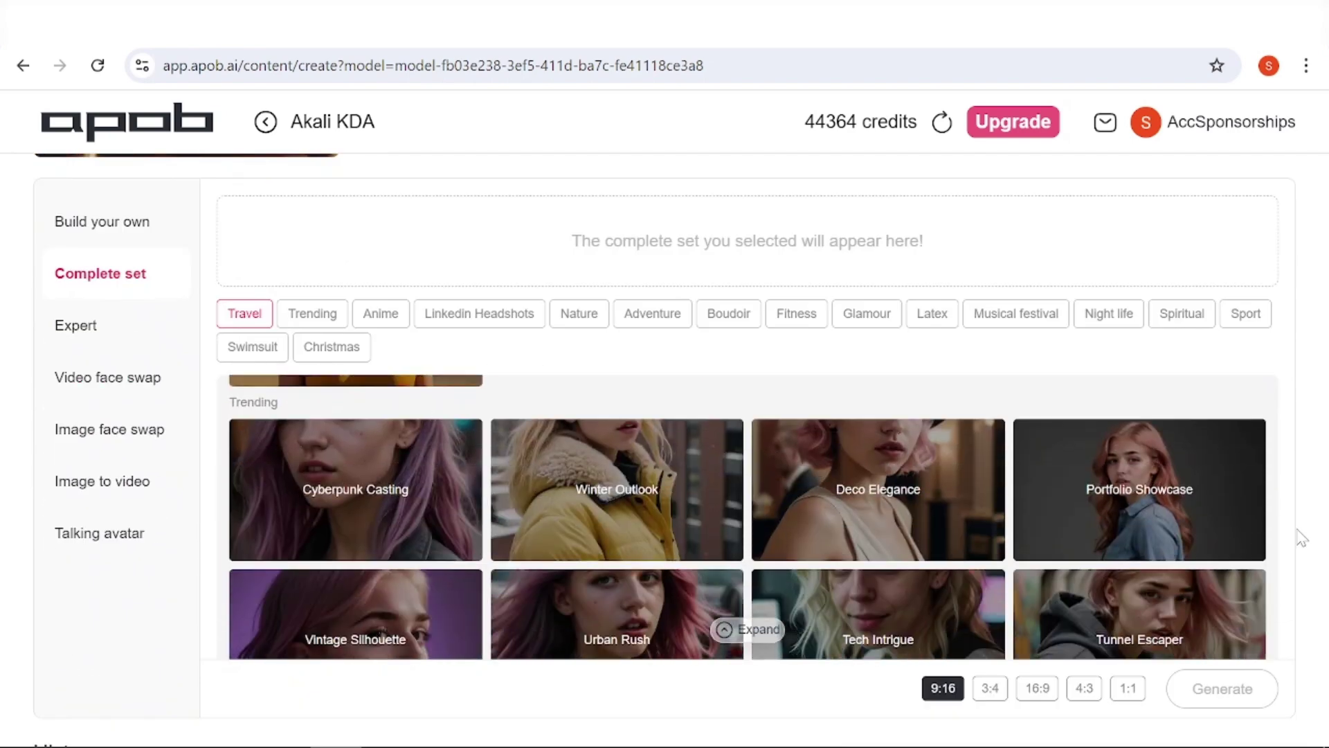
pyautogui.scroll(-2, 1177, 506)
pyautogui.scroll(-2, 591, 449)
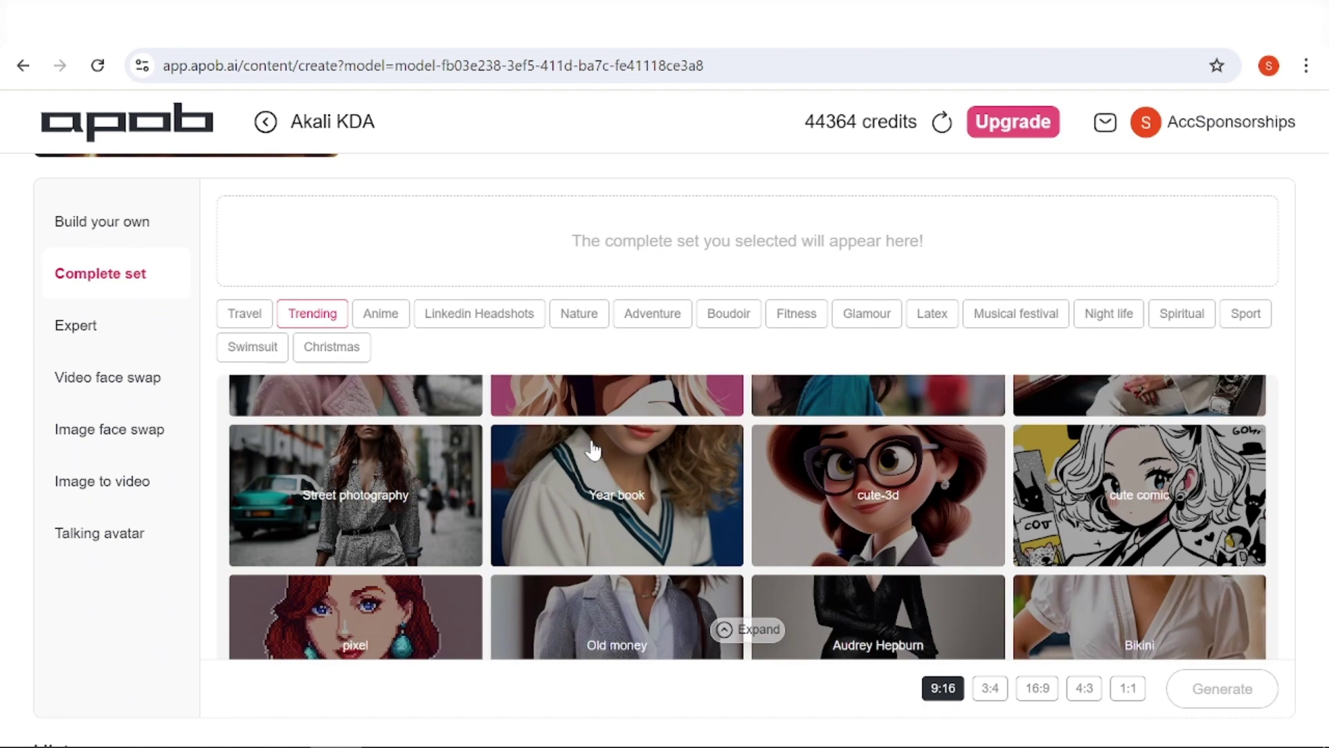
pyautogui.scroll(-3, 591, 450)
pyautogui.scroll(-2, 590, 449)
pyautogui.scroll(-1, 591, 449)
pyautogui.scroll(3, 591, 449)
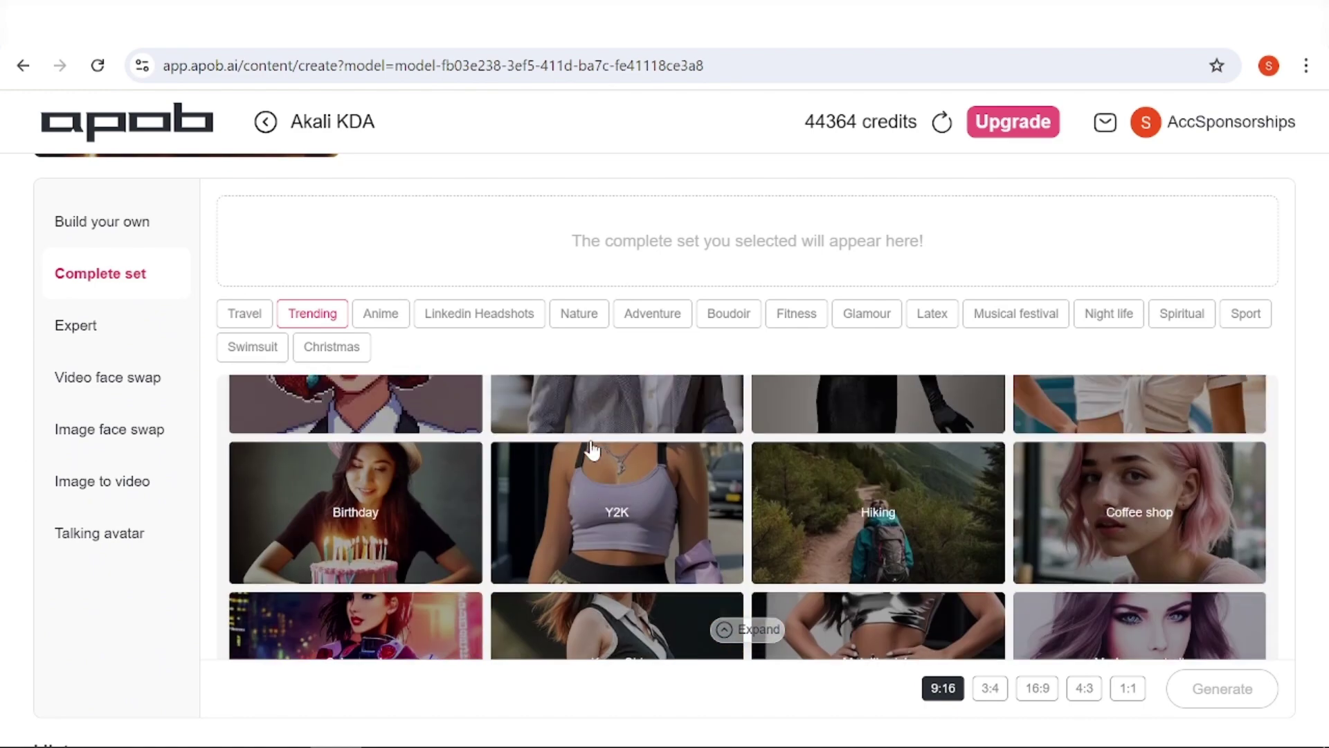
pyautogui.scroll(-2, 589, 446)
pyautogui.scroll(-2, 590, 442)
pyautogui.scroll(-1, 590, 441)
pyautogui.scroll(-3, 590, 442)
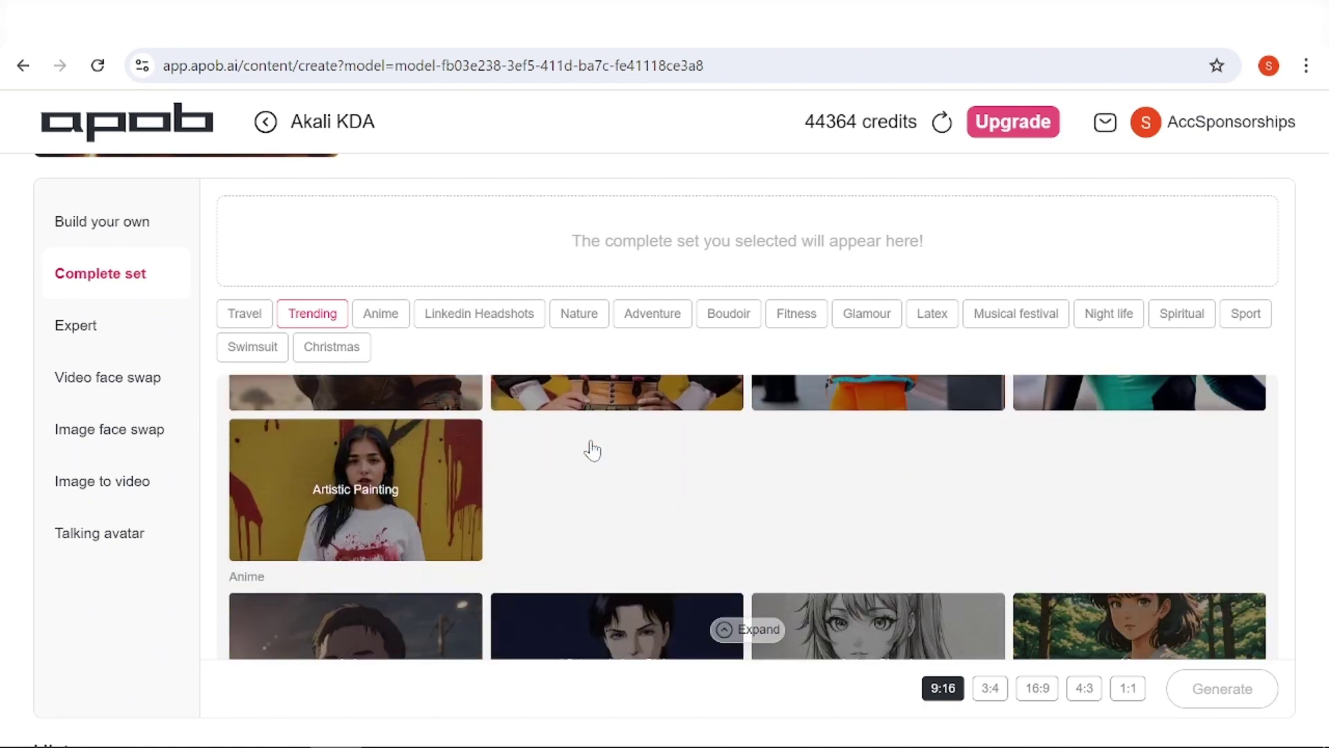
pyautogui.scroll(-2, 590, 442)
pyautogui.scroll(-1, 593, 449)
pyautogui.scroll(-2, 590, 449)
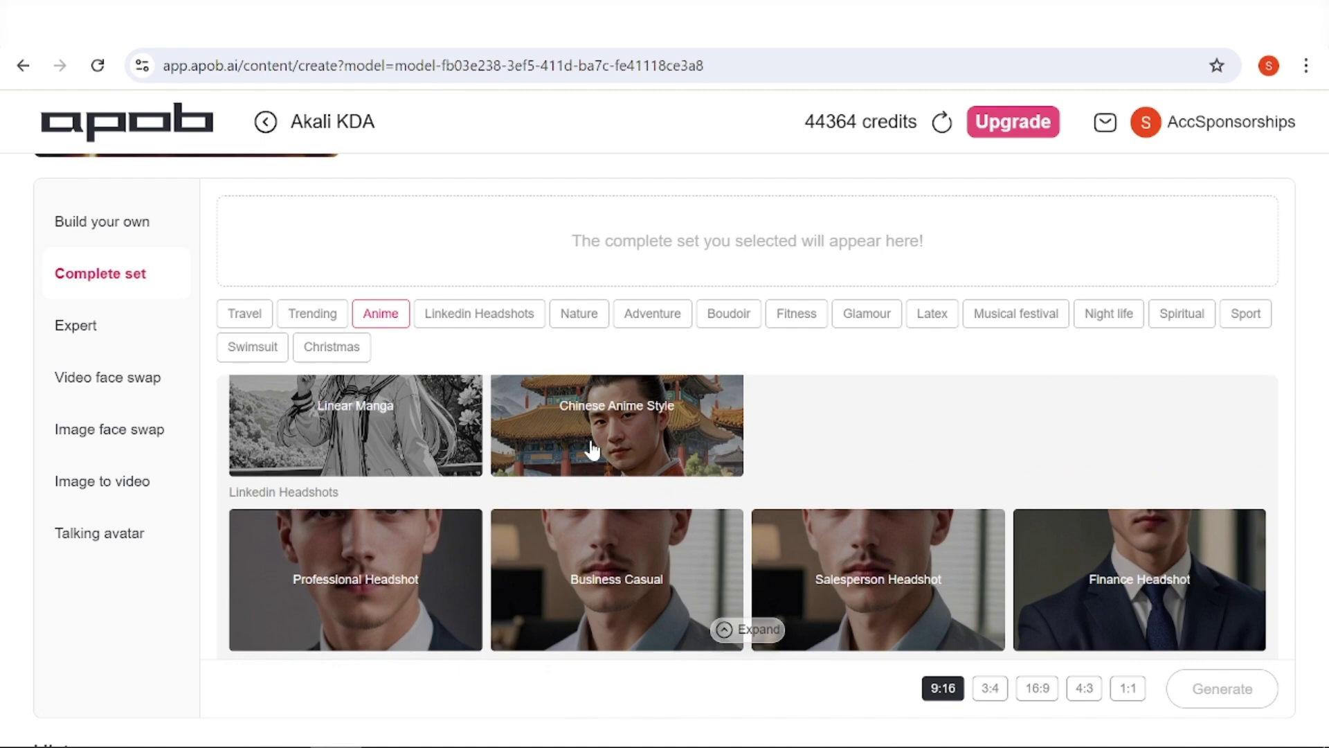
pyautogui.scroll(2, 590, 449)
pyautogui.scroll(-2, 599, 445)
pyautogui.scroll(10, 381, 419)
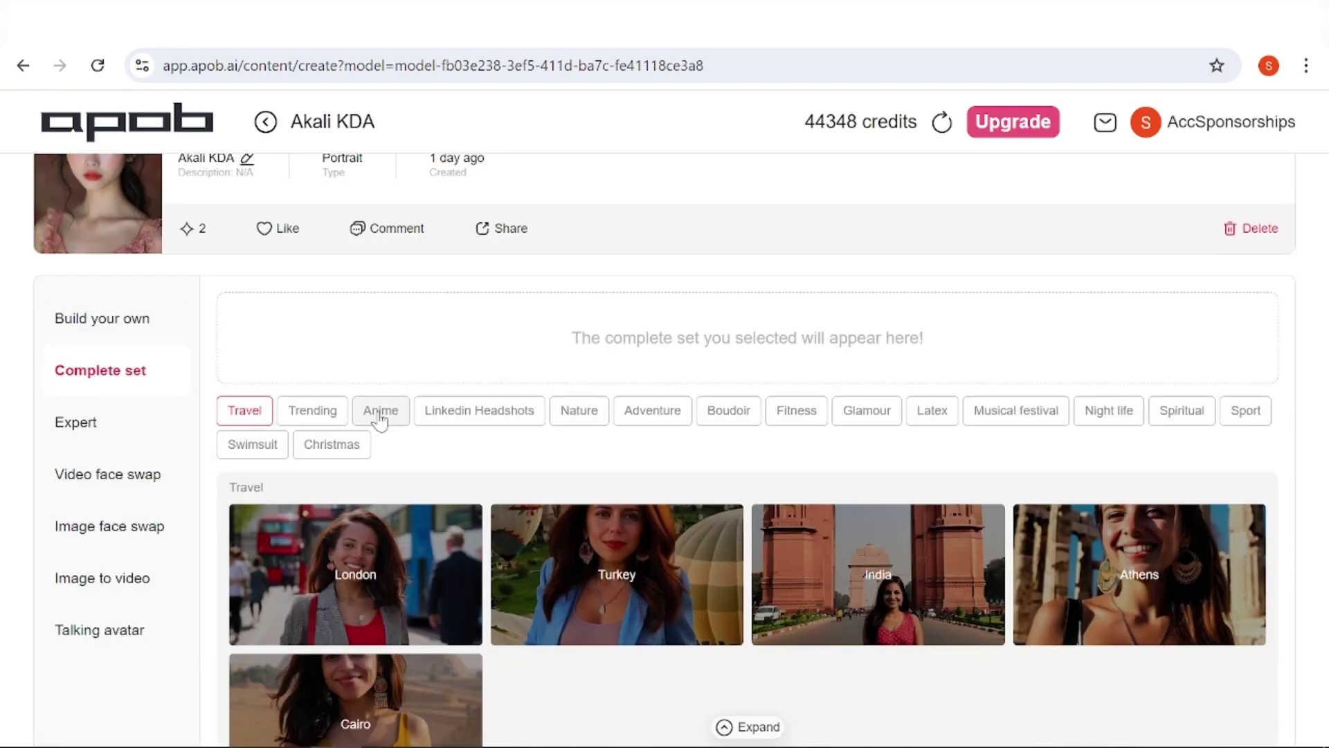
pyautogui.click(378, 413)
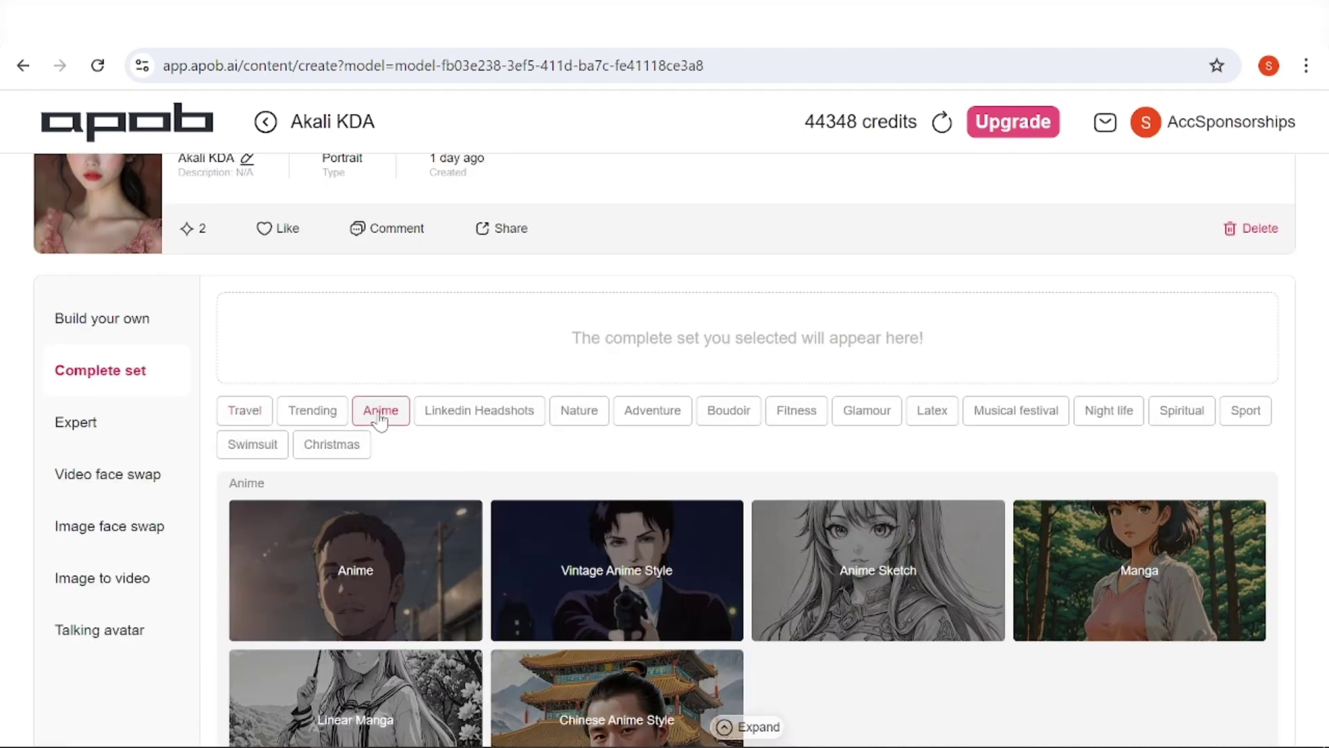
pyautogui.scroll(-2, 426, 557)
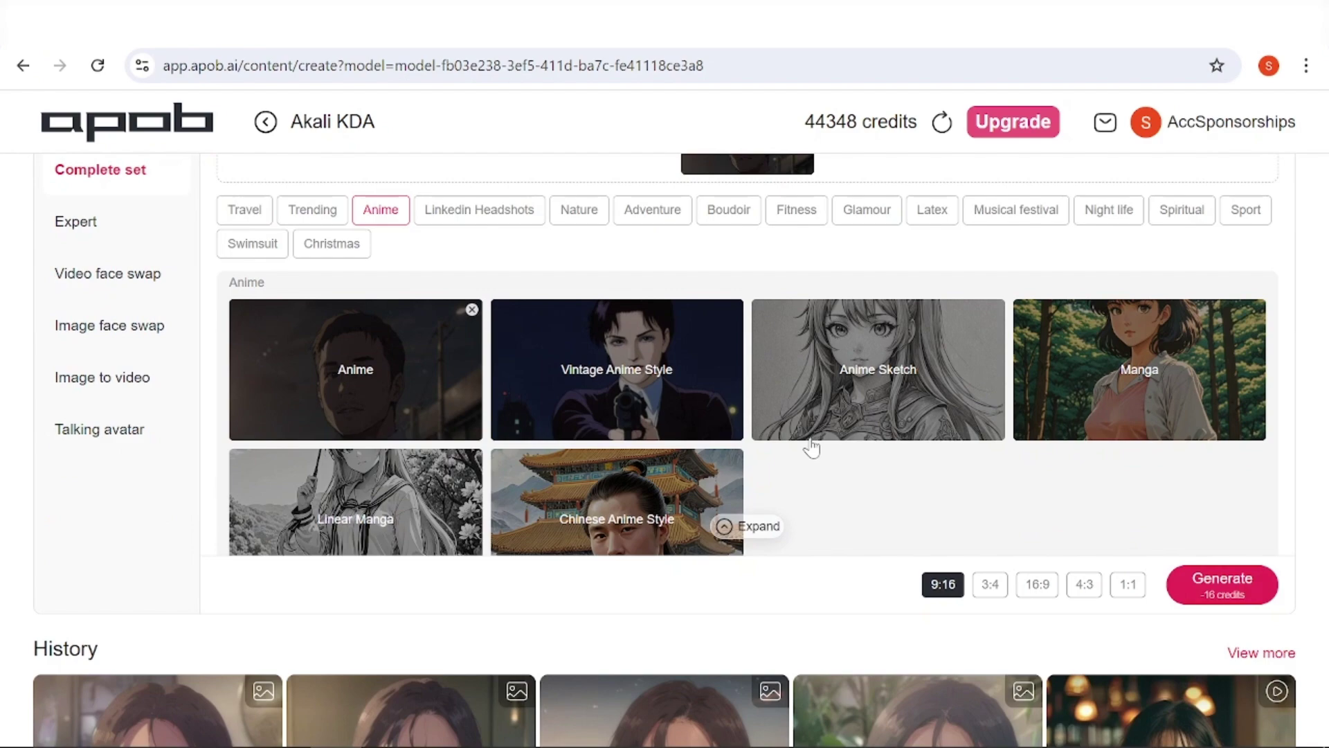
pyautogui.scroll(-1, 810, 446)
pyautogui.click(1132, 580)
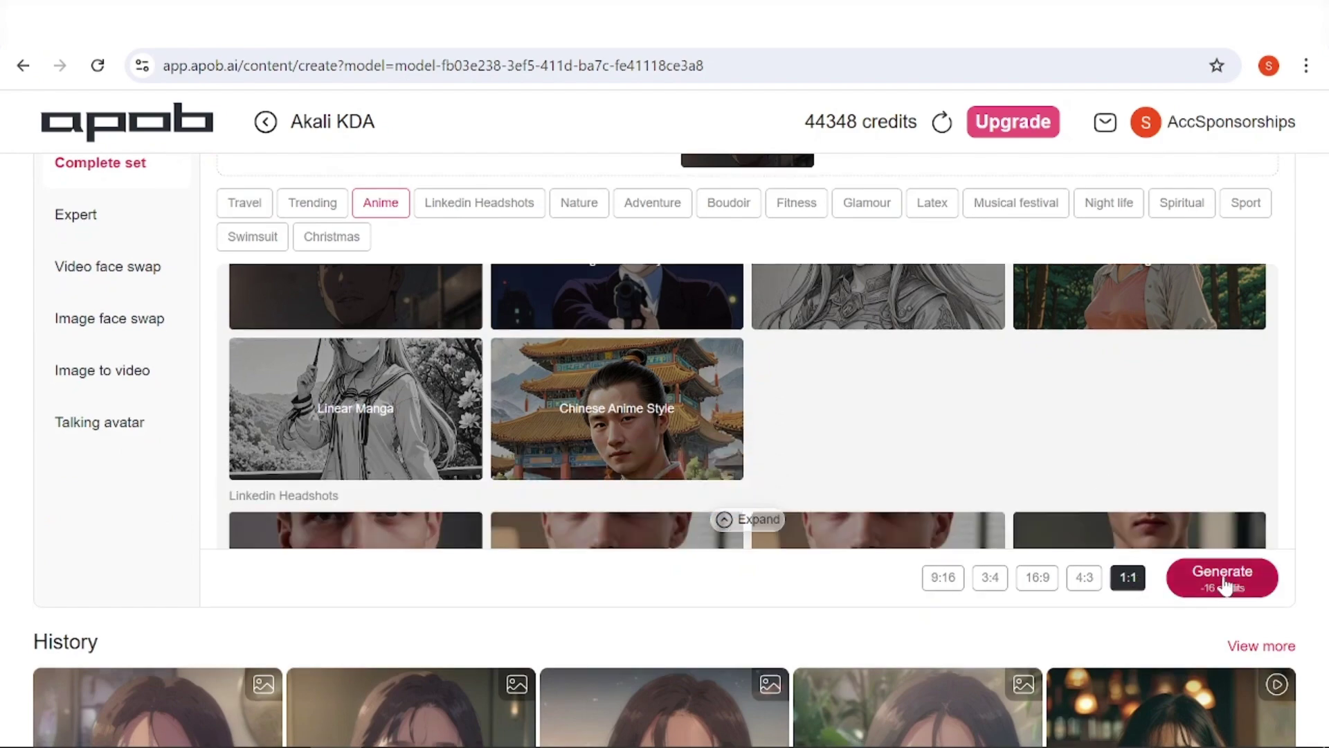
pyautogui.click(1223, 572)
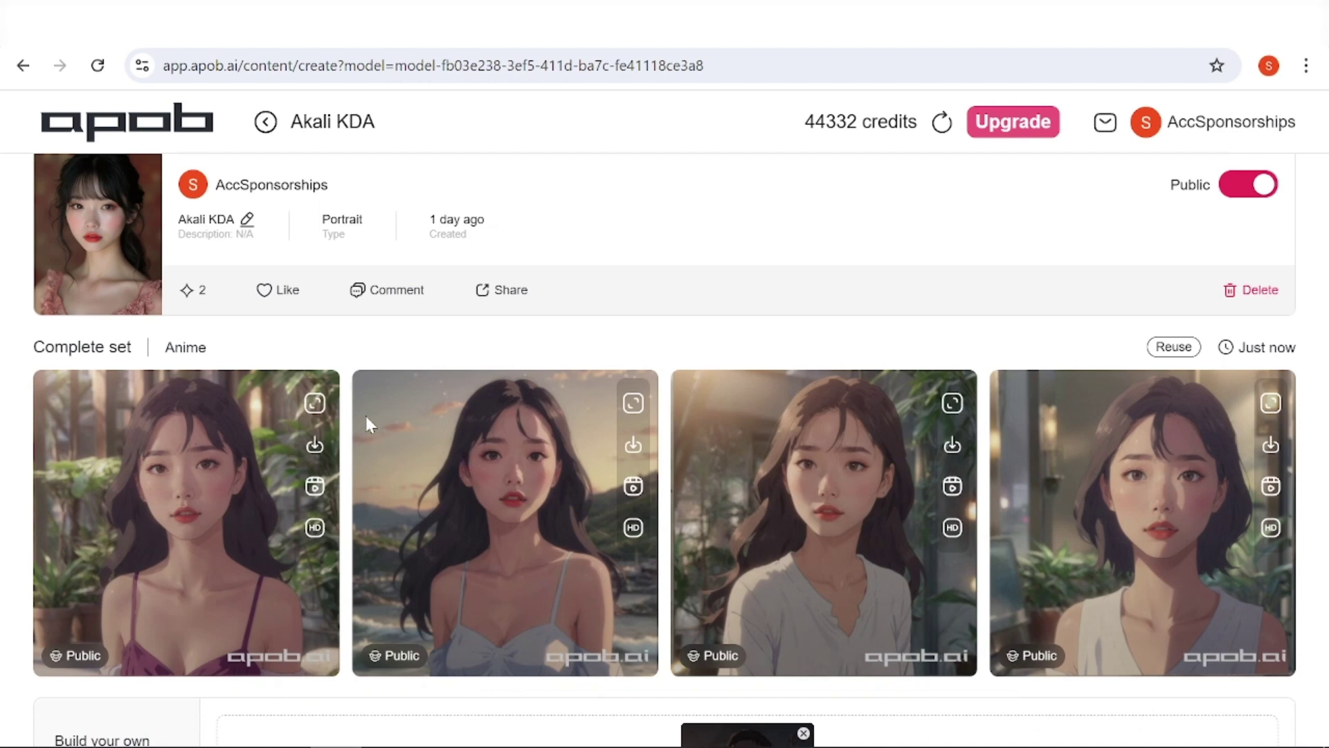
pyautogui.click(315, 403)
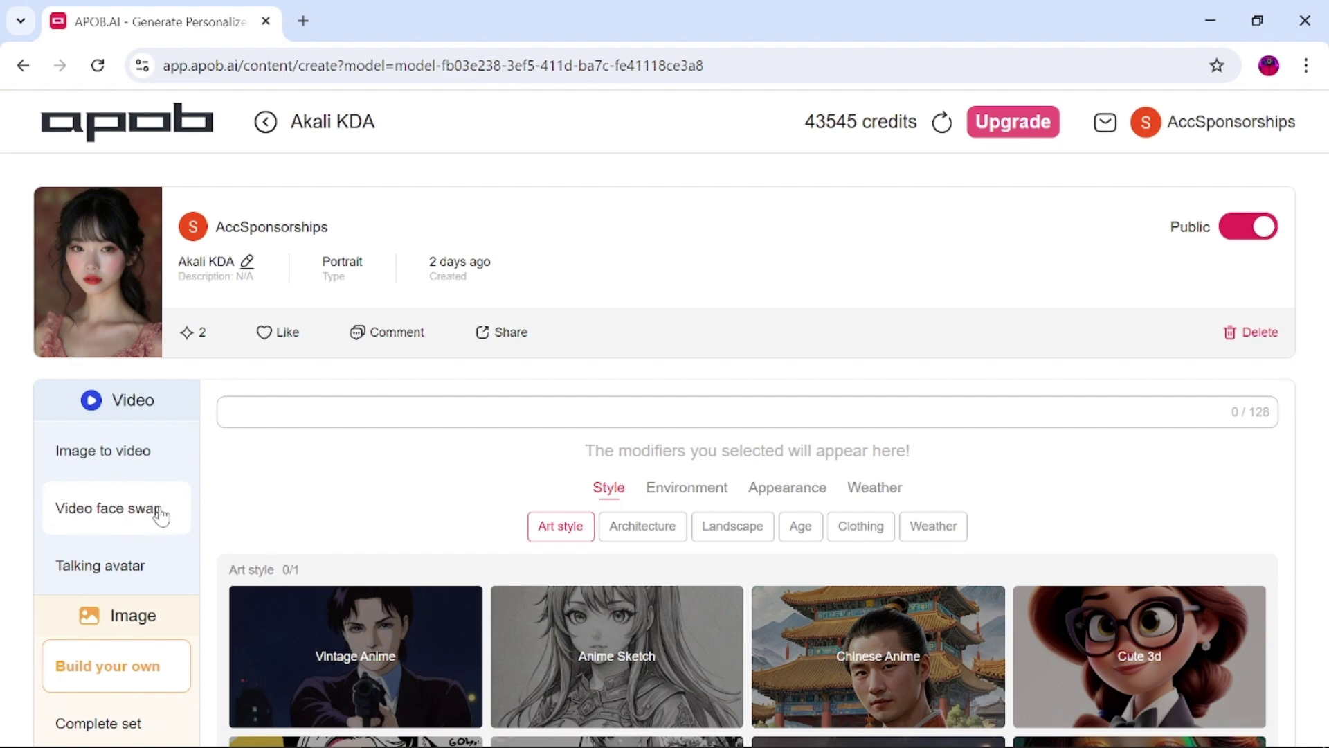
# In Video face swap, choose Ultra quality and upload the woman-by-tree video.
pyautogui.click(162, 516)
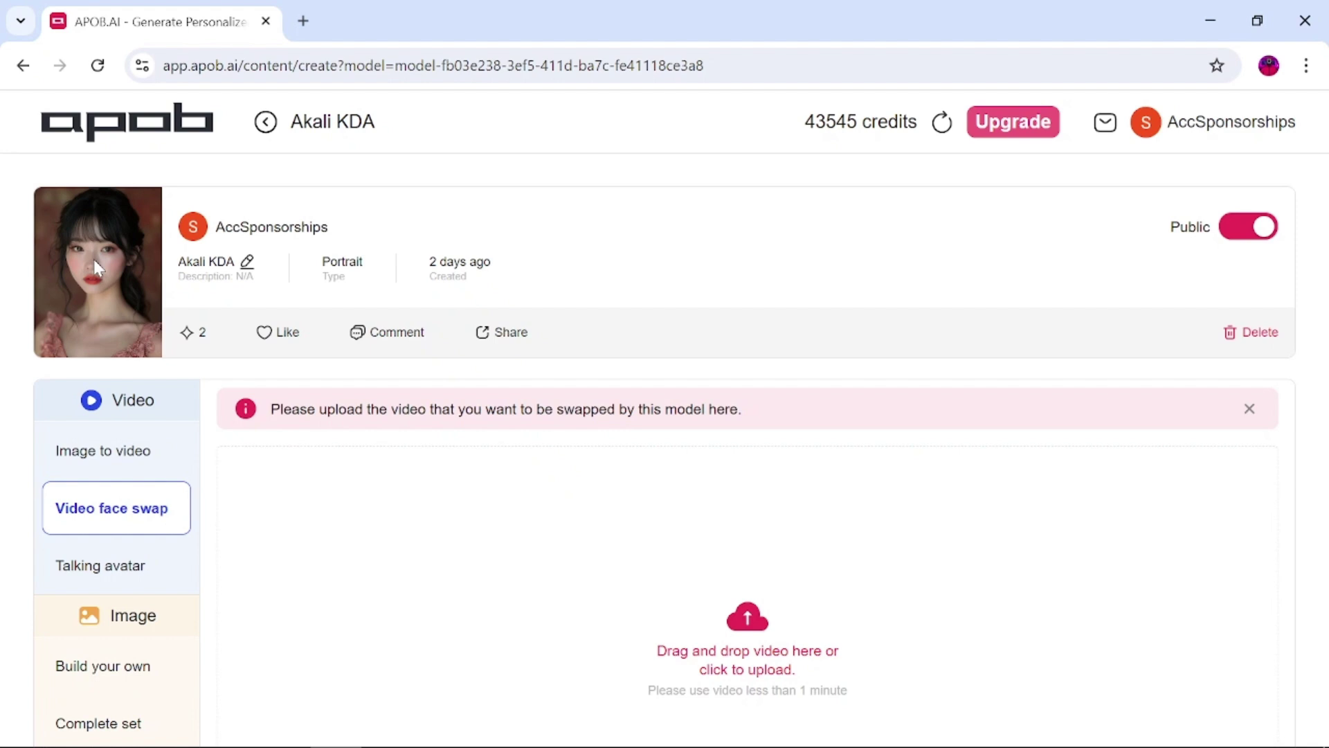
pyautogui.scroll(-1, 615, 423)
pyautogui.scroll(-1, 763, 535)
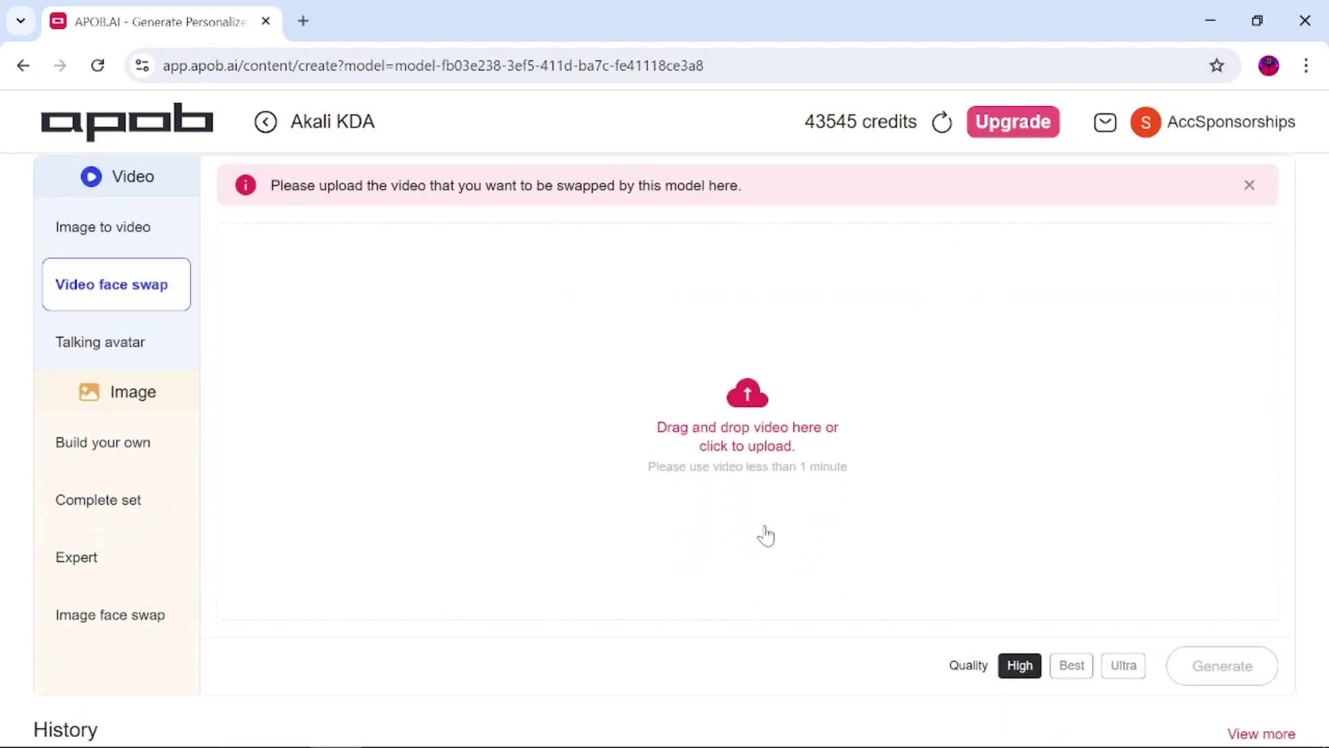
pyautogui.scroll(-1, 766, 538)
pyautogui.click(1125, 598)
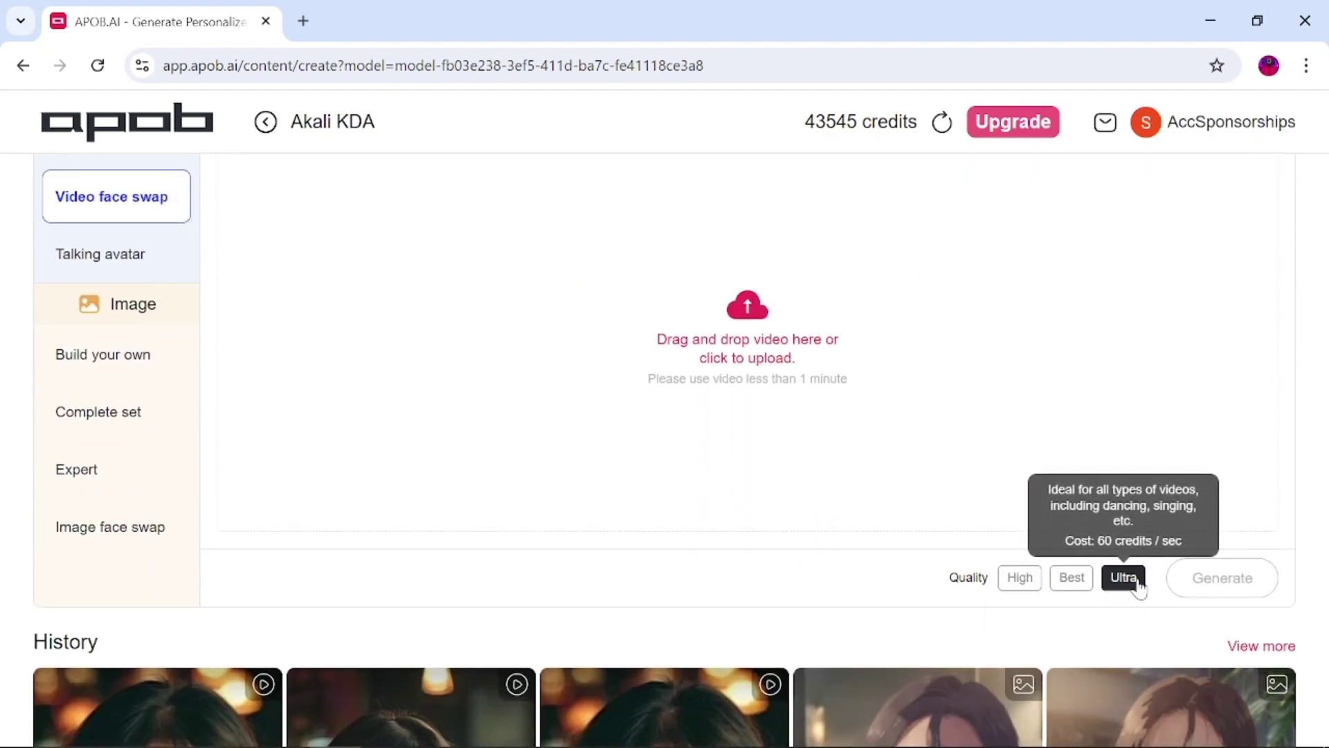
pyautogui.click(756, 321)
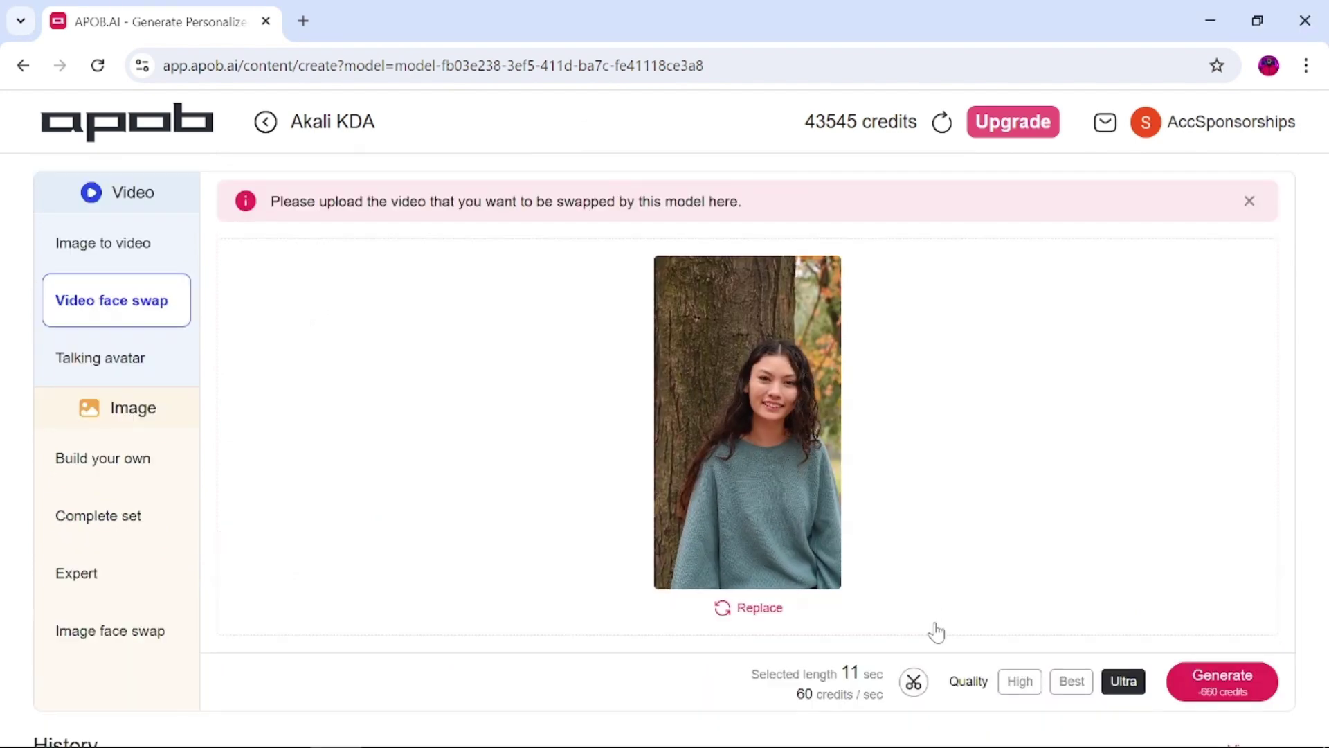
# Trim the clip to start at 0:05, save the trim and generate the swap.
pyautogui.click(915, 683)
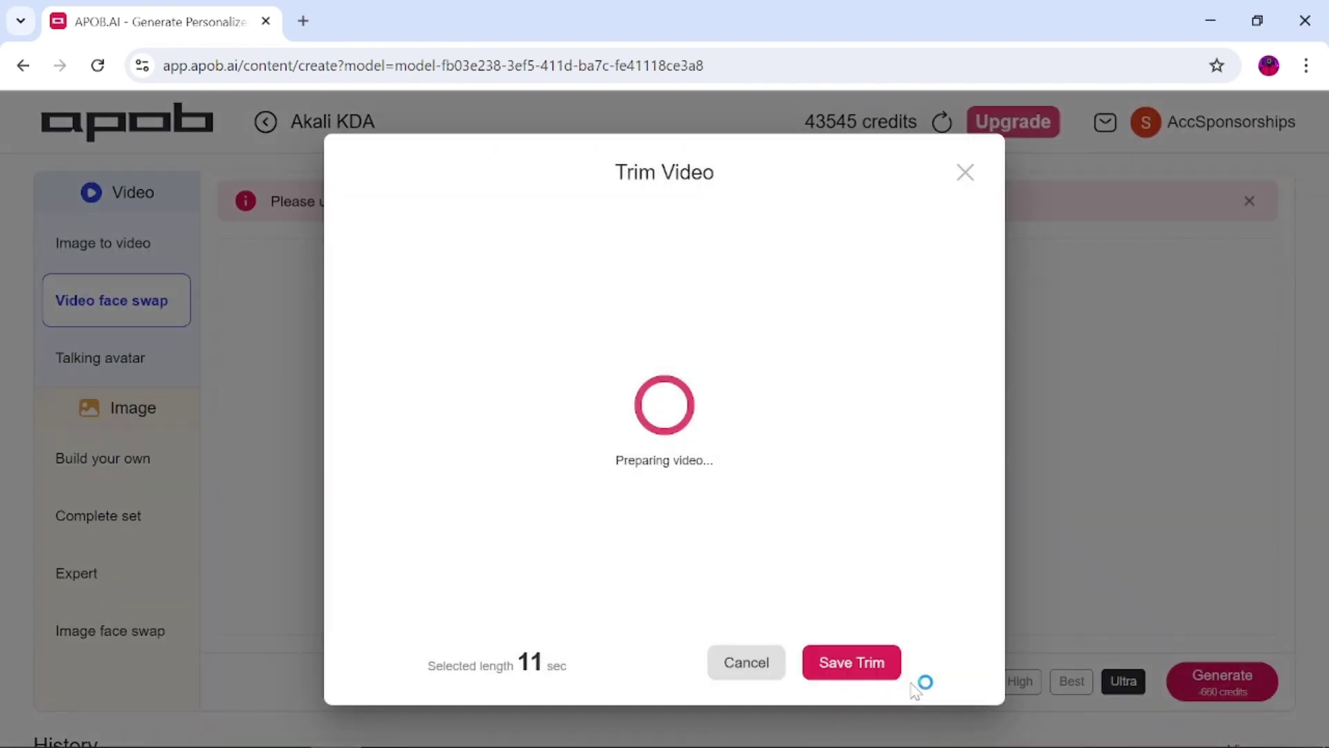
pyautogui.moveTo(637, 590); pyautogui.dragTo(705, 571)
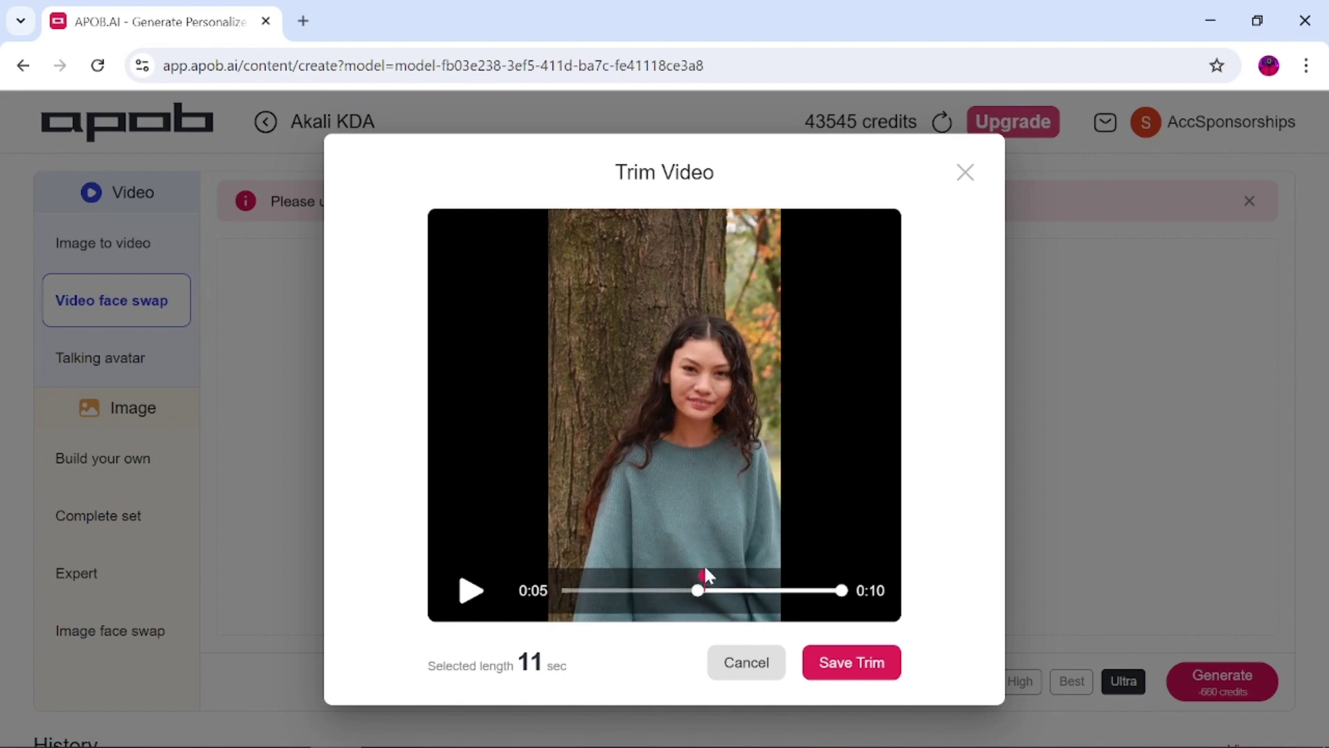
pyautogui.click(849, 663)
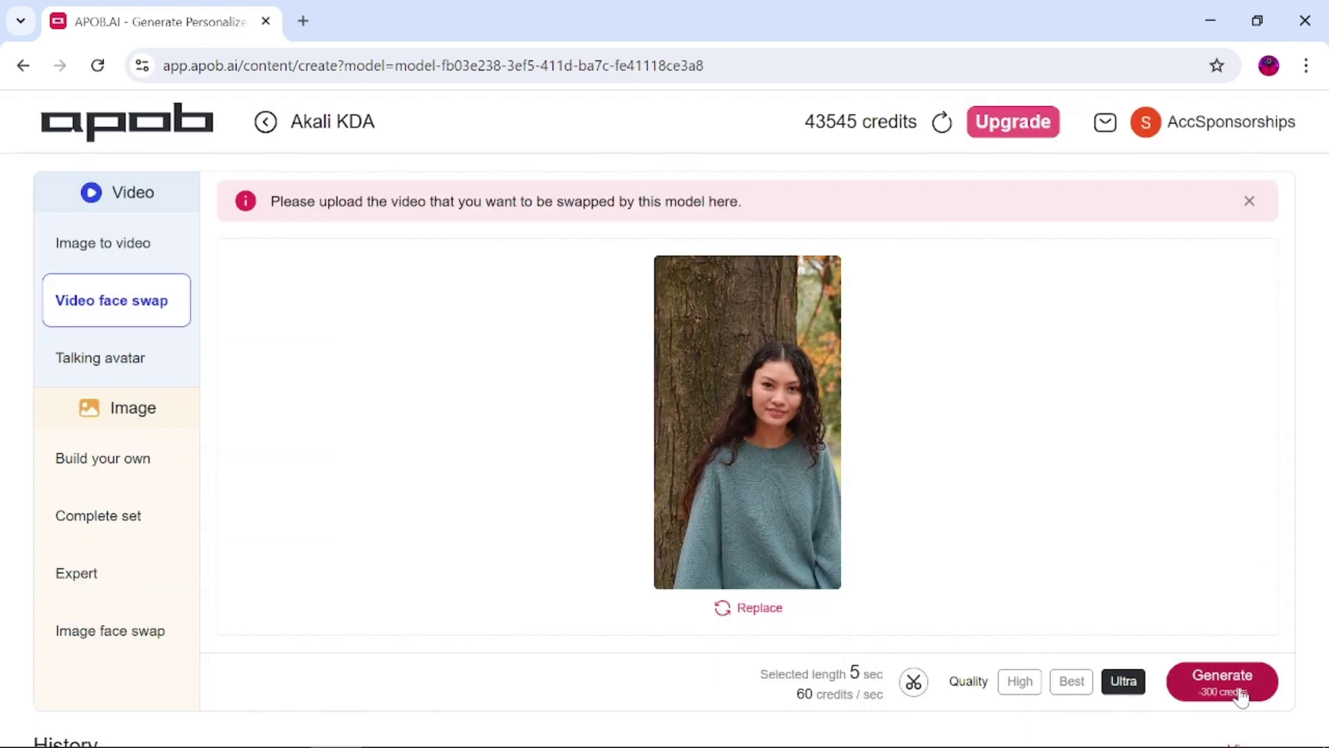
pyautogui.click(1205, 677)
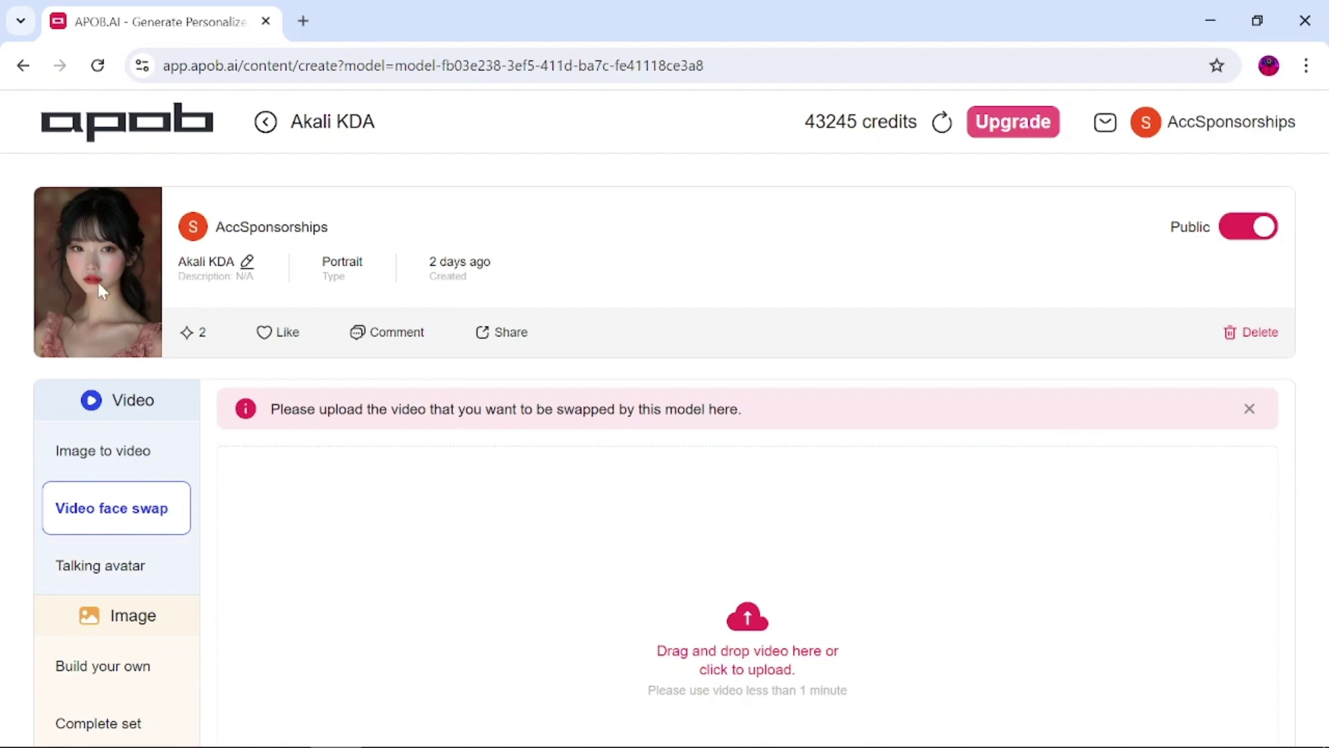
# In Talking avatar, select the bar portrait with the candle as reference.
pyautogui.click(119, 574)
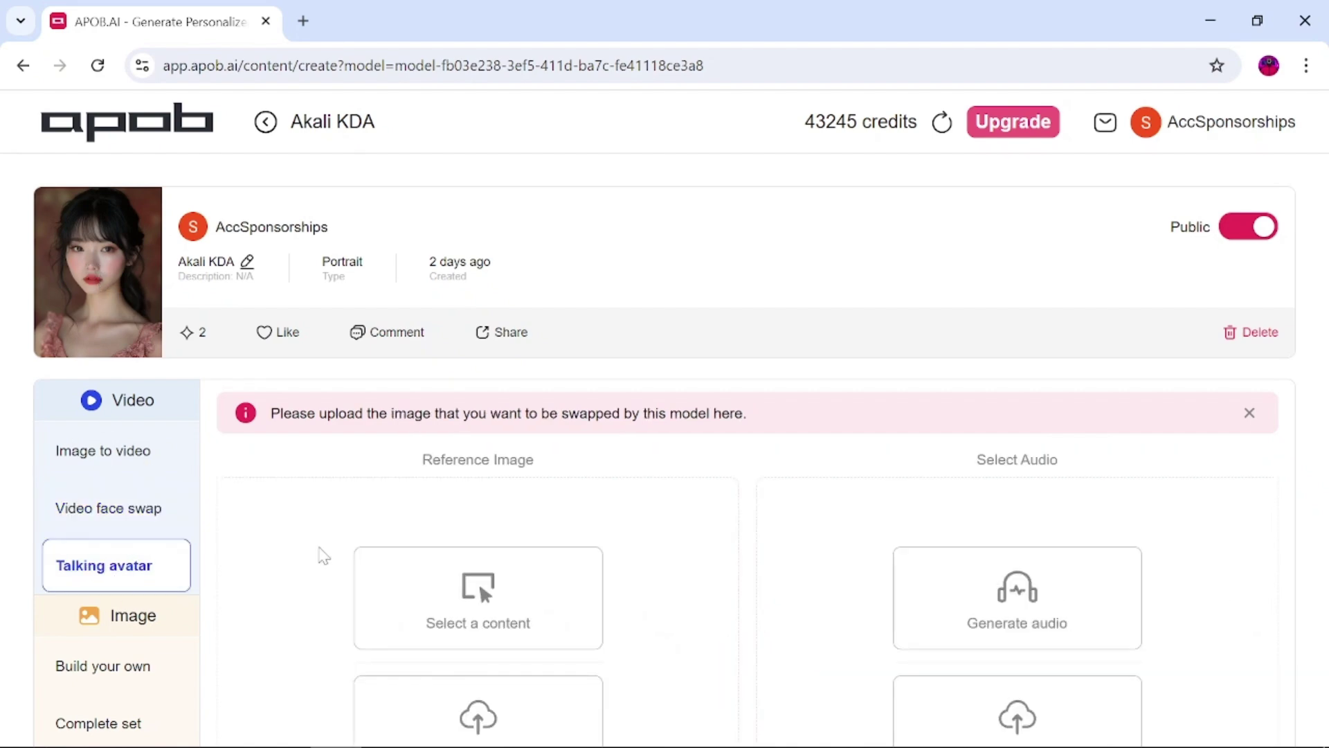
pyautogui.scroll(-2, 320, 556)
pyautogui.click(497, 392)
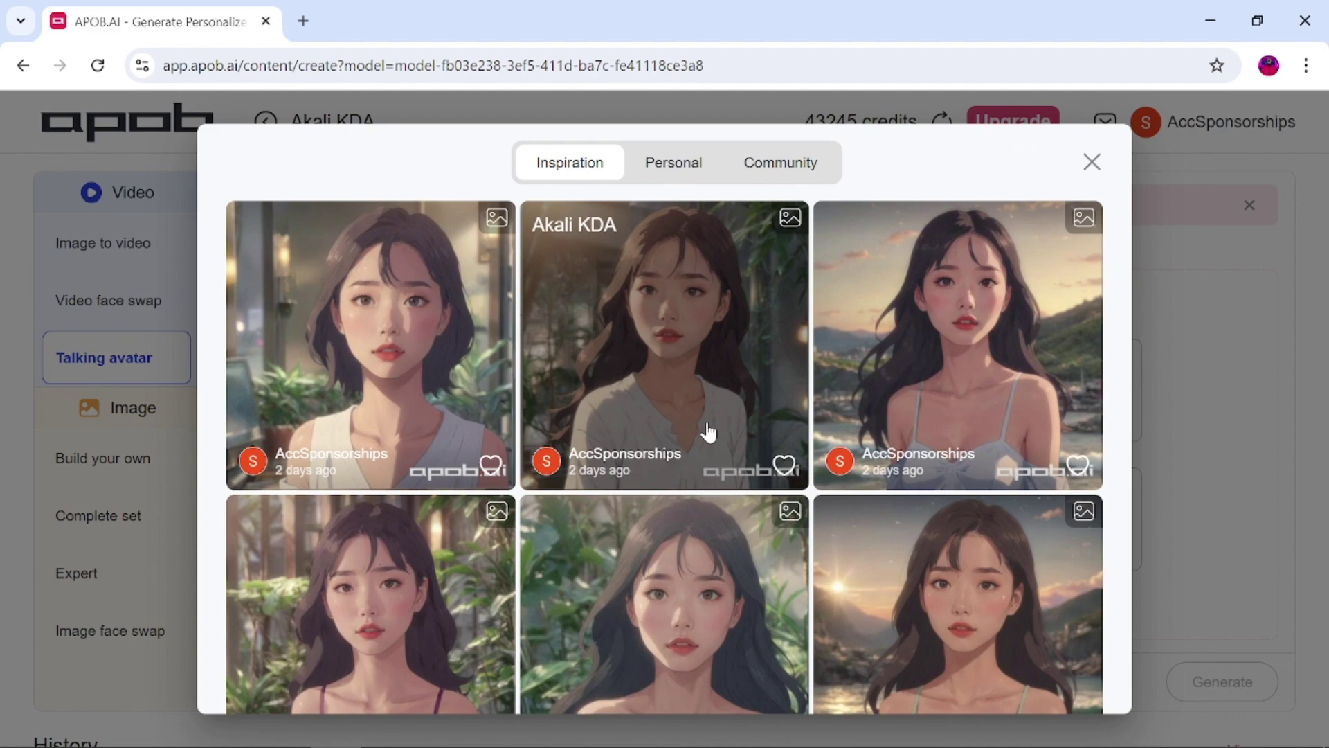
pyautogui.scroll(-2, 703, 430)
pyautogui.scroll(-2, 665, 457)
pyautogui.scroll(-1, 624, 475)
pyautogui.scroll(-3, 623, 475)
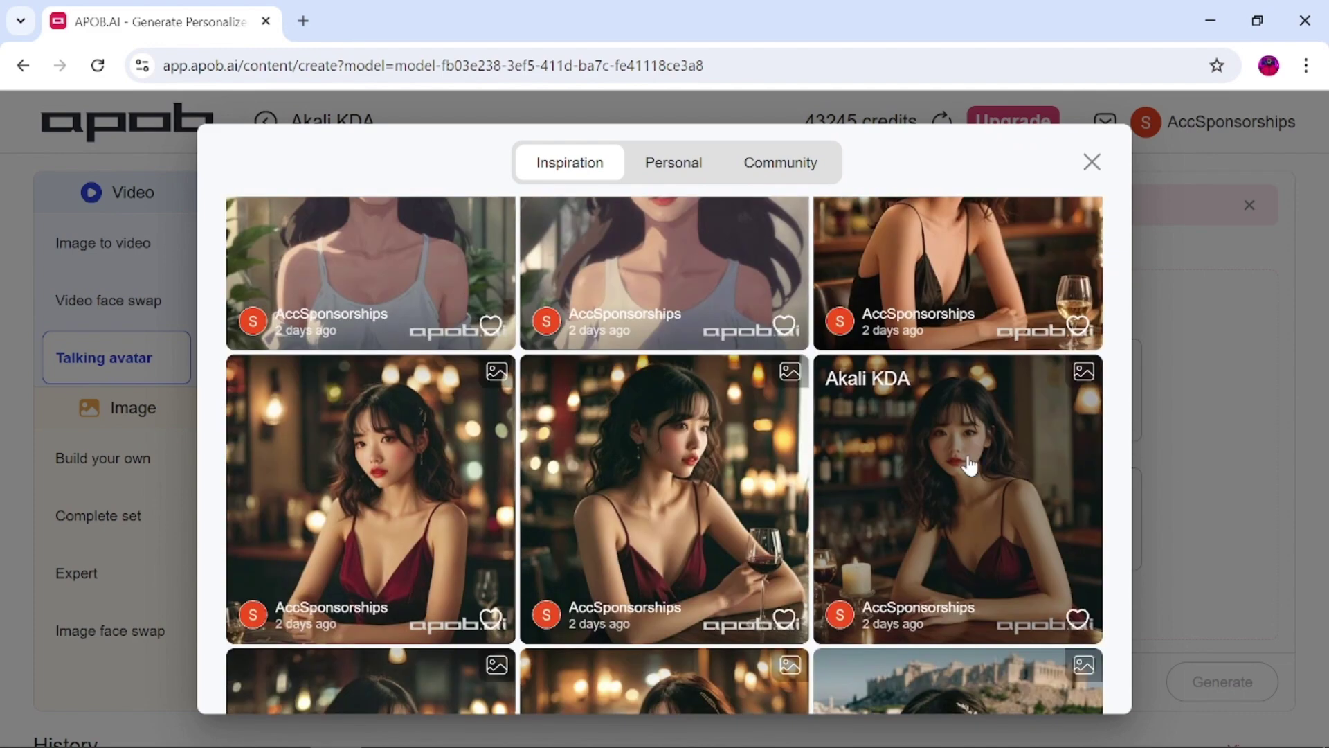
pyautogui.click(967, 460)
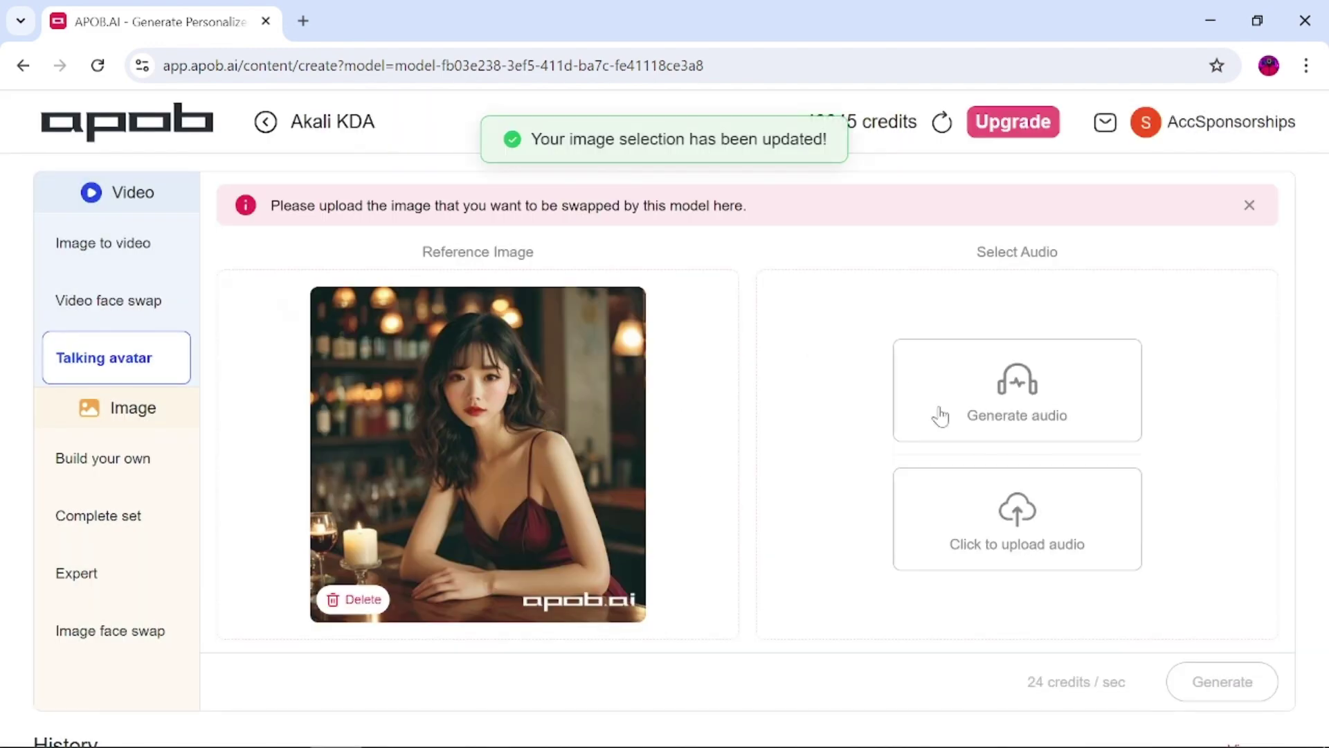
# Try the audio generator with the Jessica voice, then close it.
pyautogui.click(1017, 390)
pyautogui.click(831, 265)
pyautogui.click(463, 370)
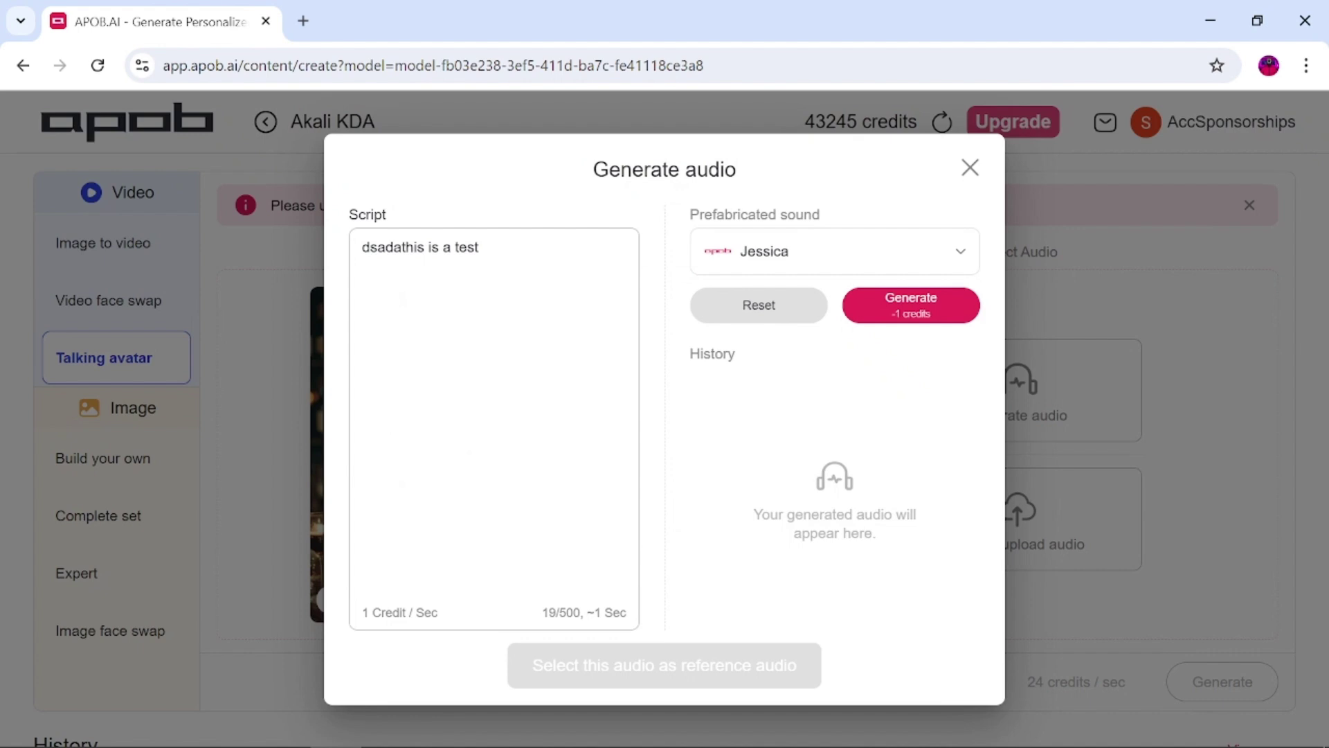
pyautogui.hotkey('ctrl', 'a')
pyautogui.write('T')
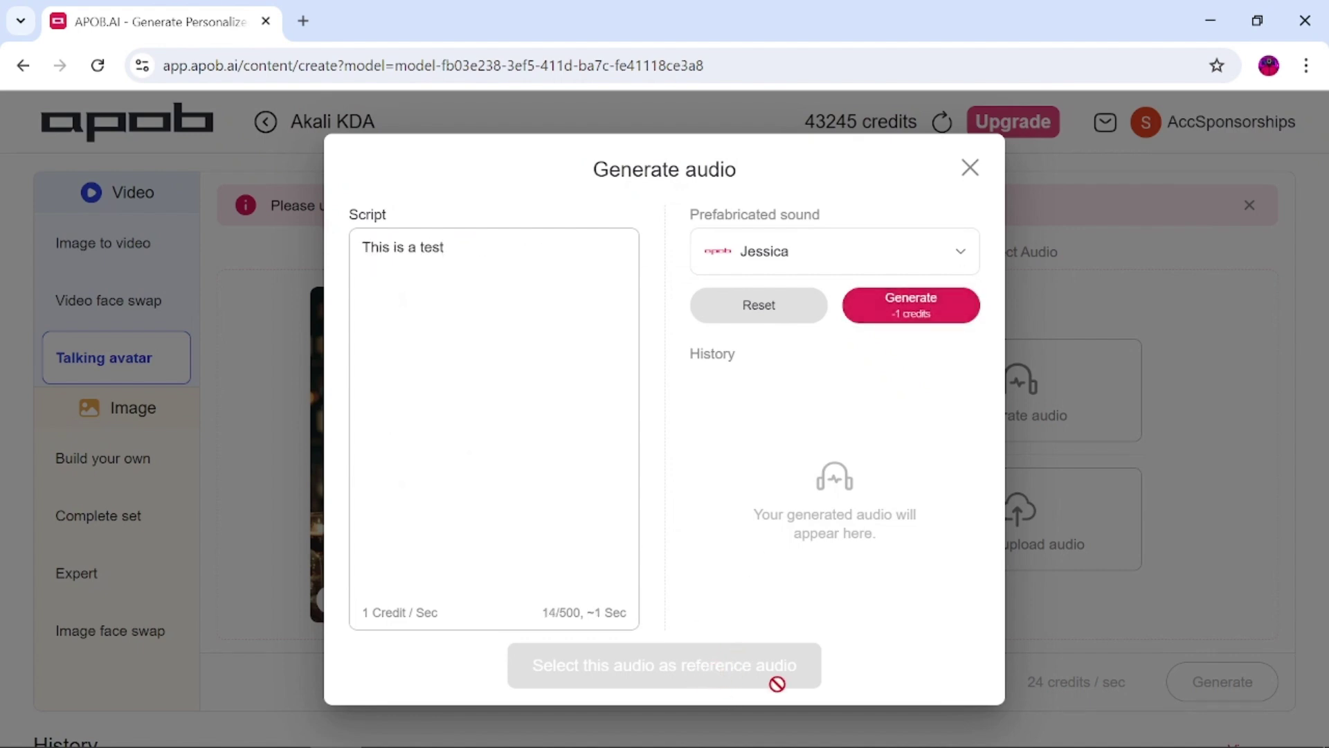
pyautogui.click(970, 169)
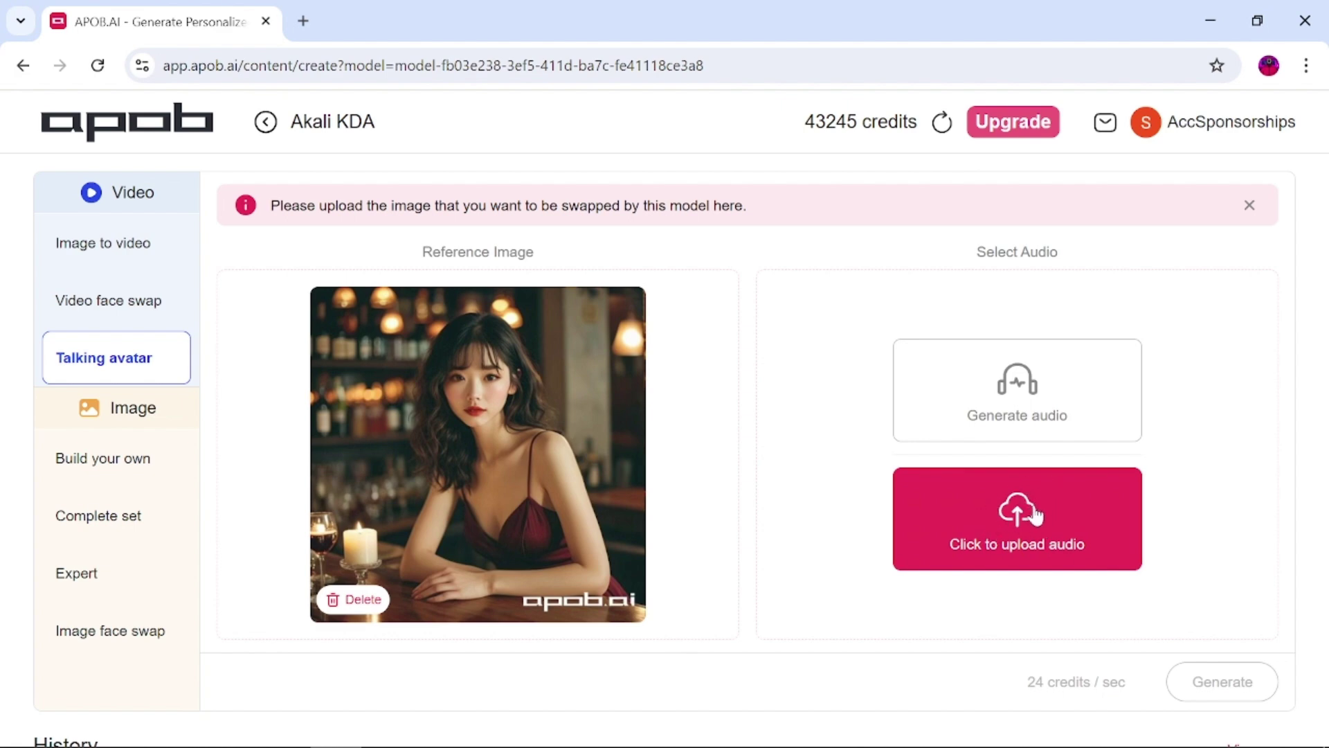
# Upload an mp3 as the avatar's voice and start generating the talking video.
pyautogui.click(1034, 514)
pyautogui.click(584, 437)
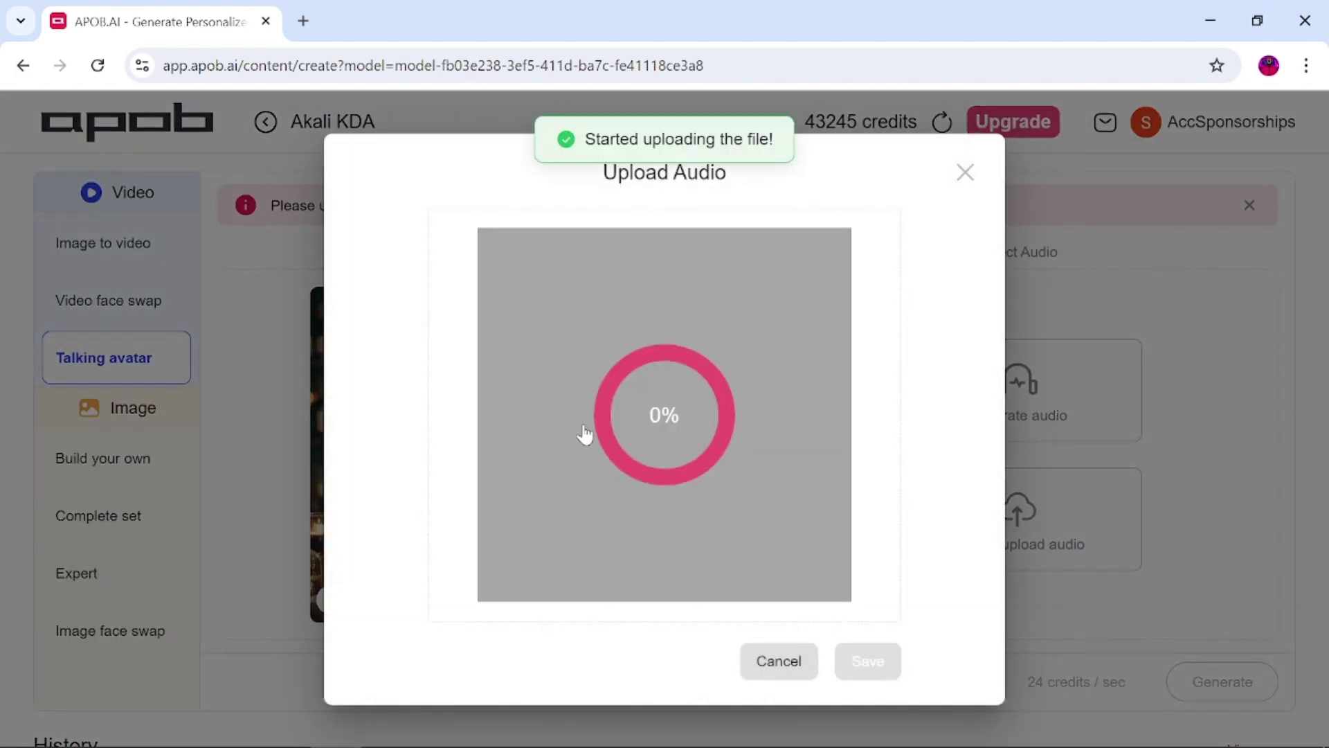
pyautogui.click(869, 662)
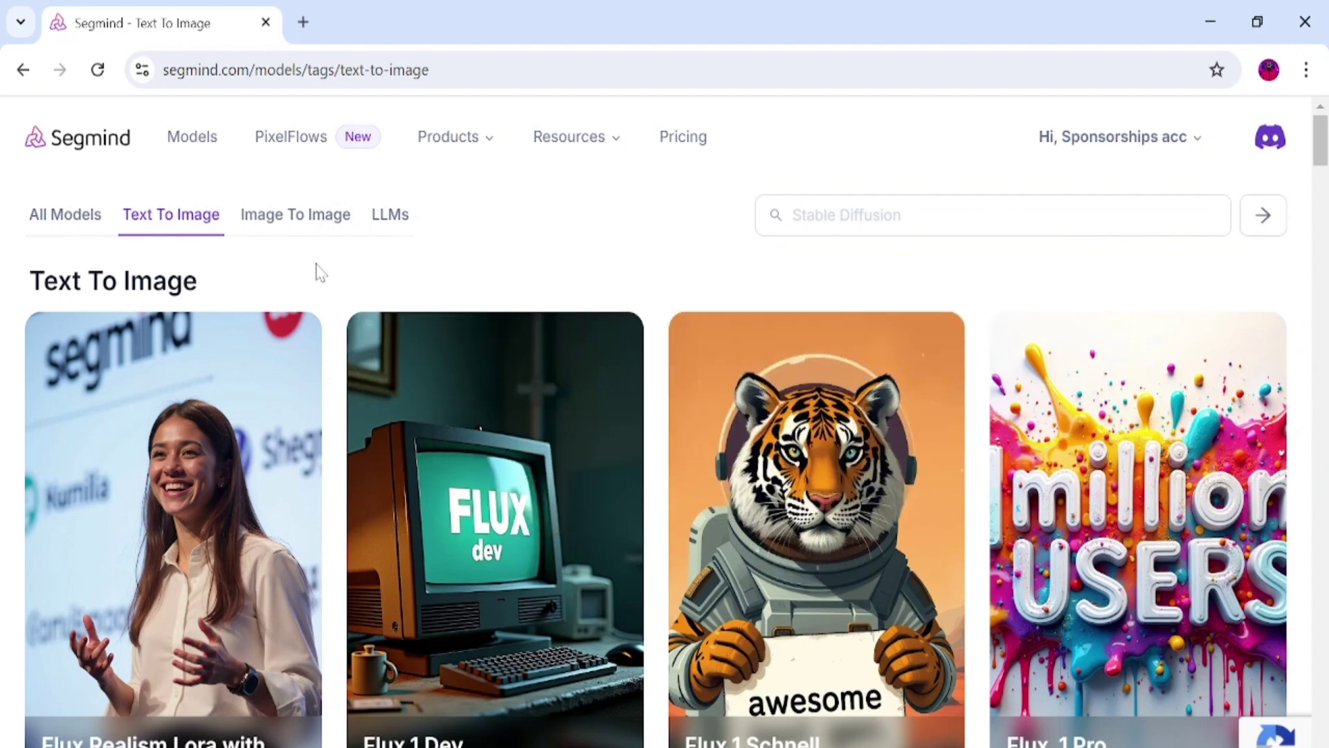
pyautogui.scroll(-2, 320, 272)
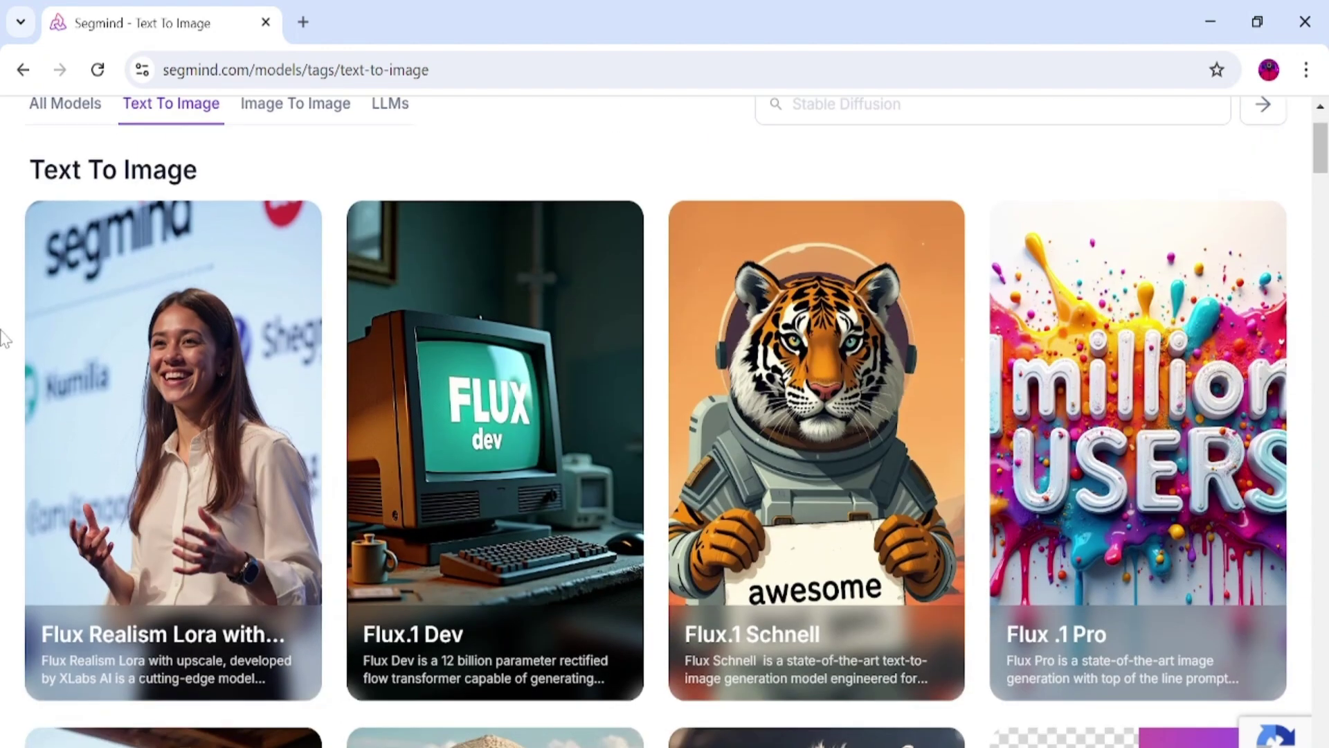
# Load Flux Realism Lora and paste the photorealistic blonde bathroom selfie prompt.
pyautogui.click(60, 332)
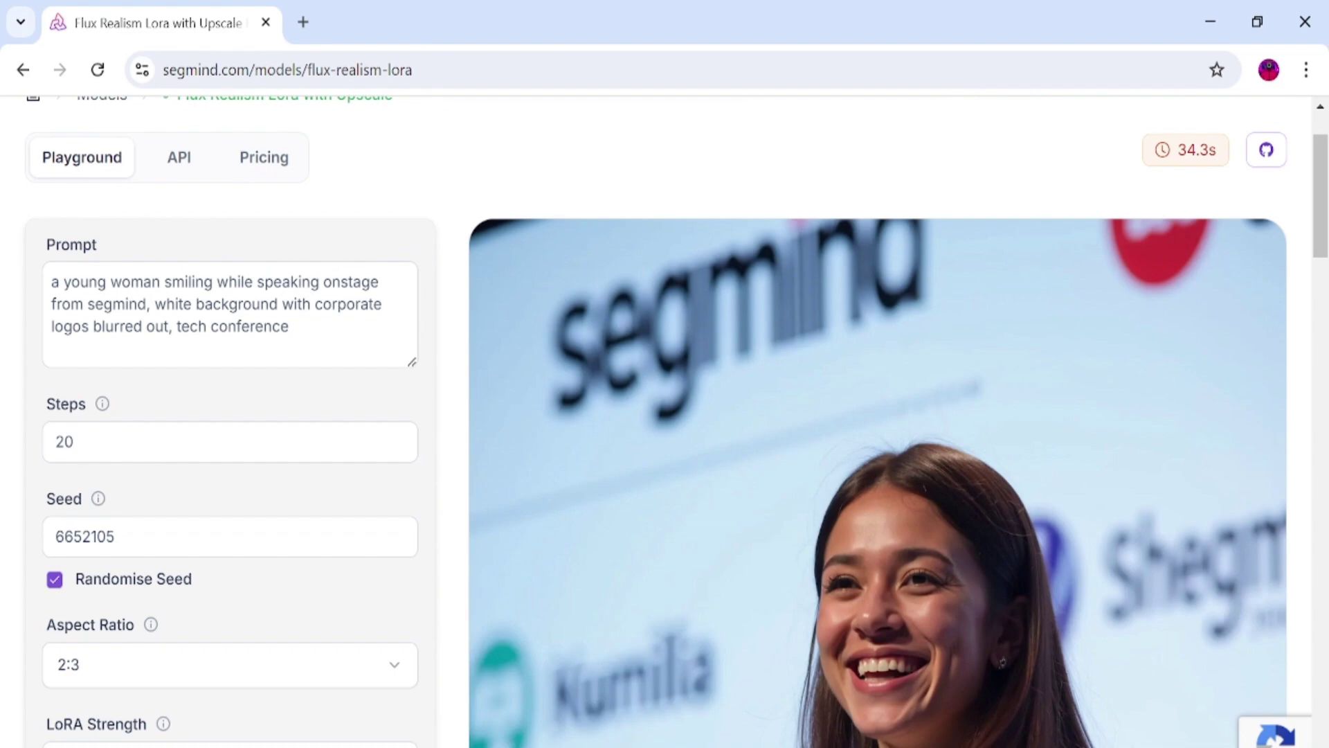
pyautogui.scroll(-3, 703, 371)
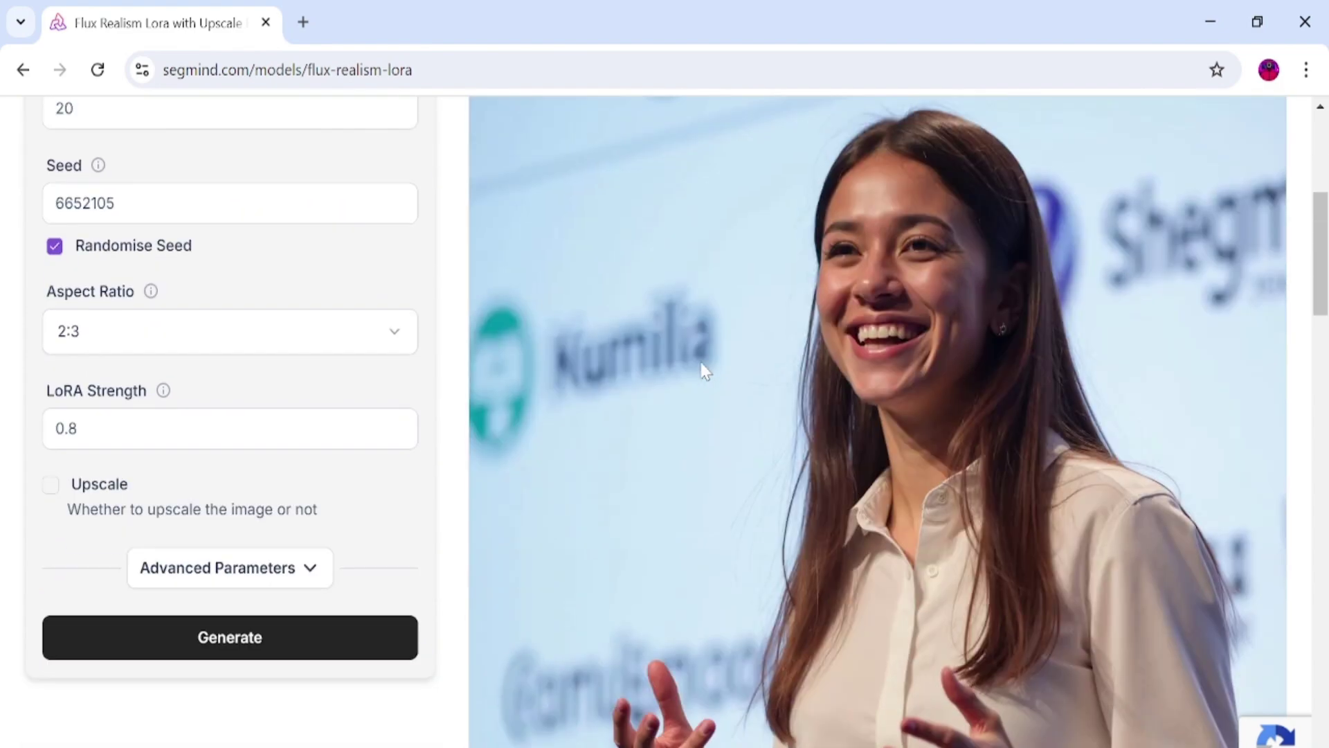
pyautogui.scroll(-4, 920, 338)
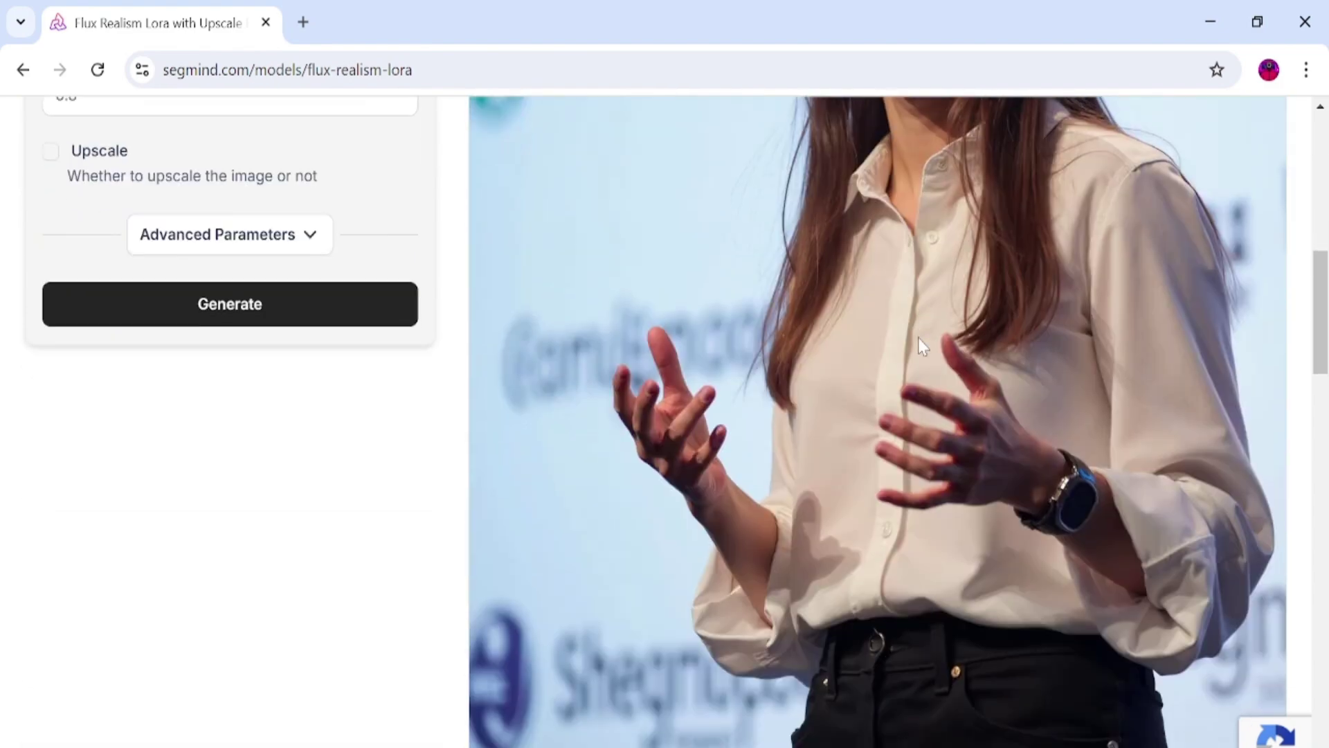
pyautogui.scroll(-3, 918, 338)
pyautogui.scroll(5, 916, 336)
pyautogui.scroll(3, 913, 339)
pyautogui.scroll(3, 168, 349)
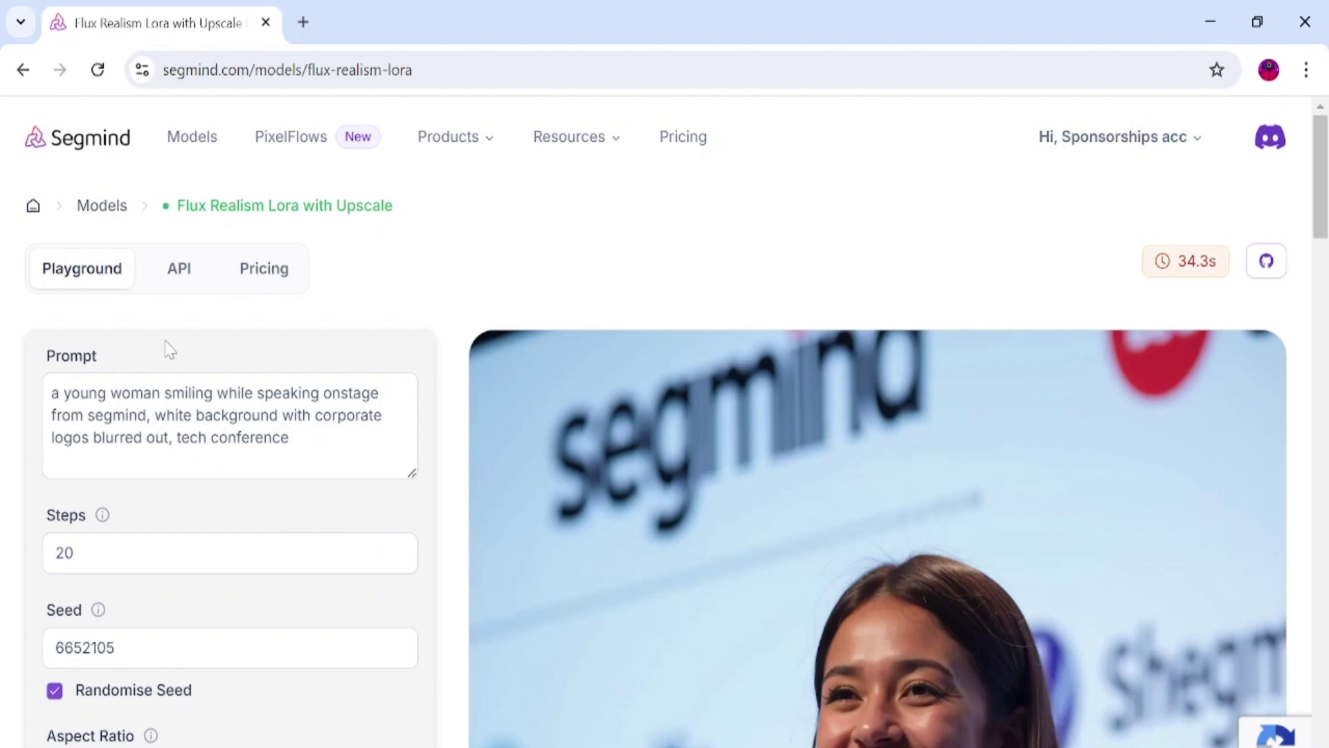
pyautogui.moveTo(301, 457); pyautogui.dragTo(3, 391)
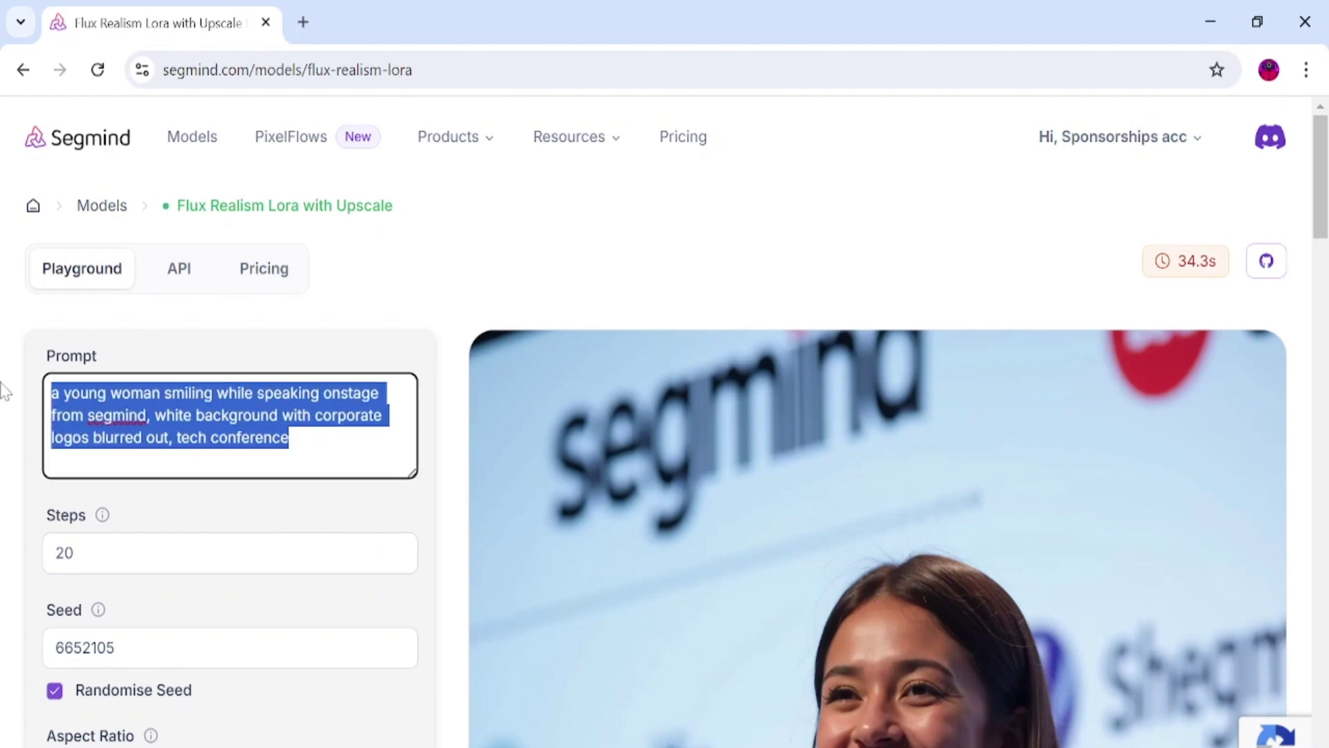
pyautogui.write('A photorealistic portrait of a blonde woman with a ponytail and a warm smile is taking a selfie in the bathroom. The photo was taken with an iPhone 8.')
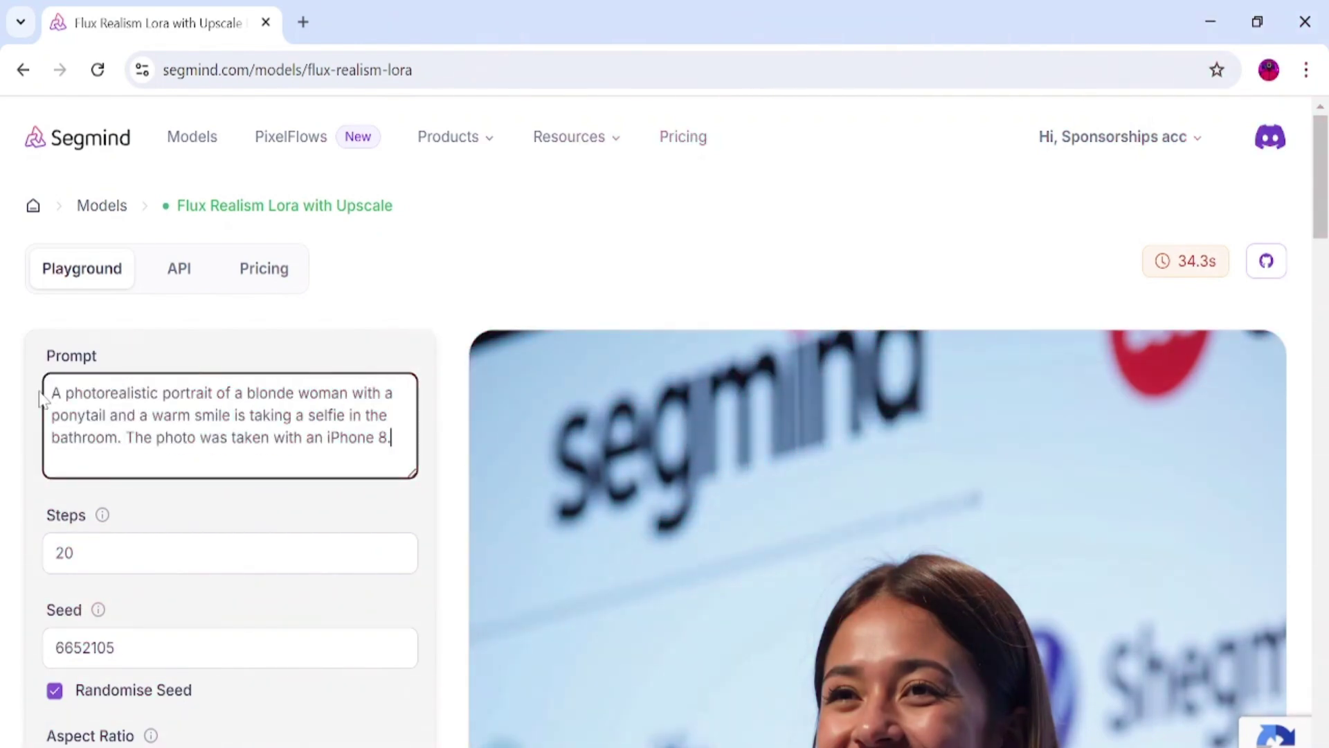
pyautogui.moveTo(50, 393); pyautogui.dragTo(392, 436)
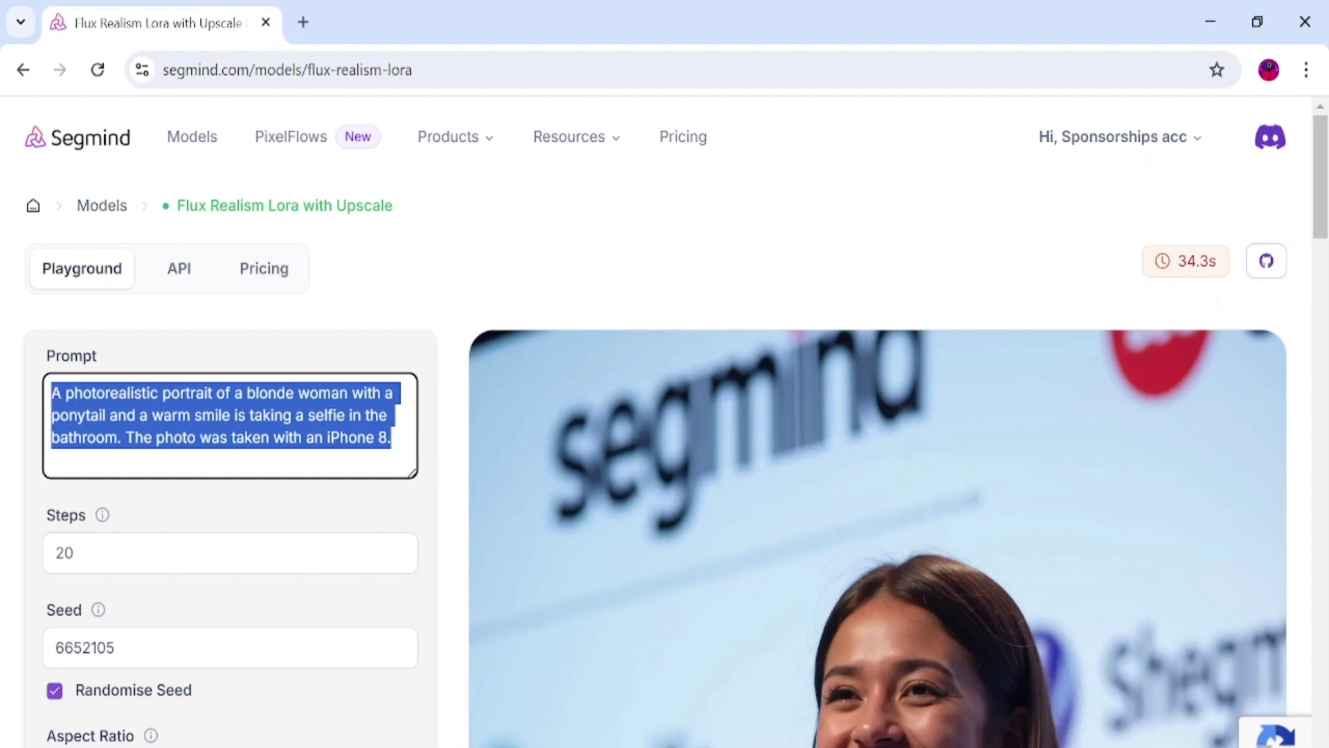
pyautogui.press('Right')
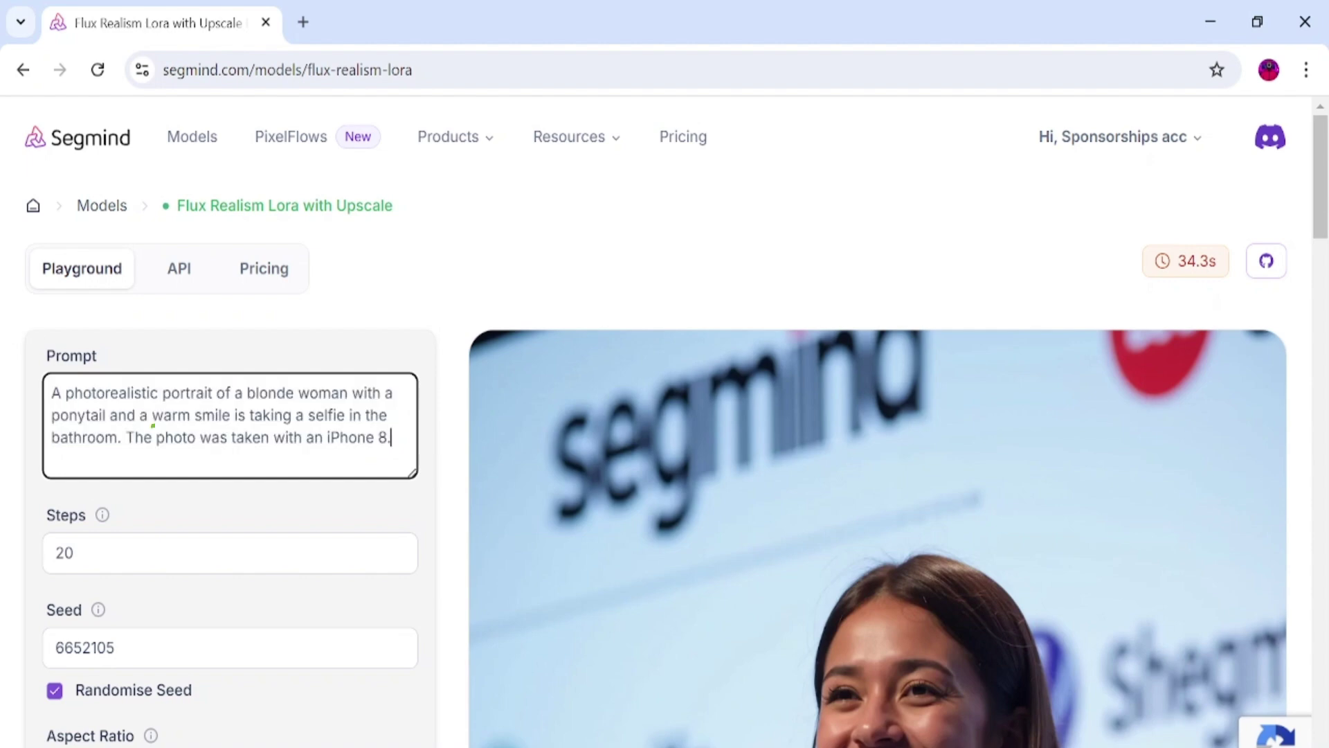
pyautogui.hotkey('shift', 'Right')
pyautogui.hotkey('shift', 'Right')
pyautogui.hotkey('shift', 'Right')
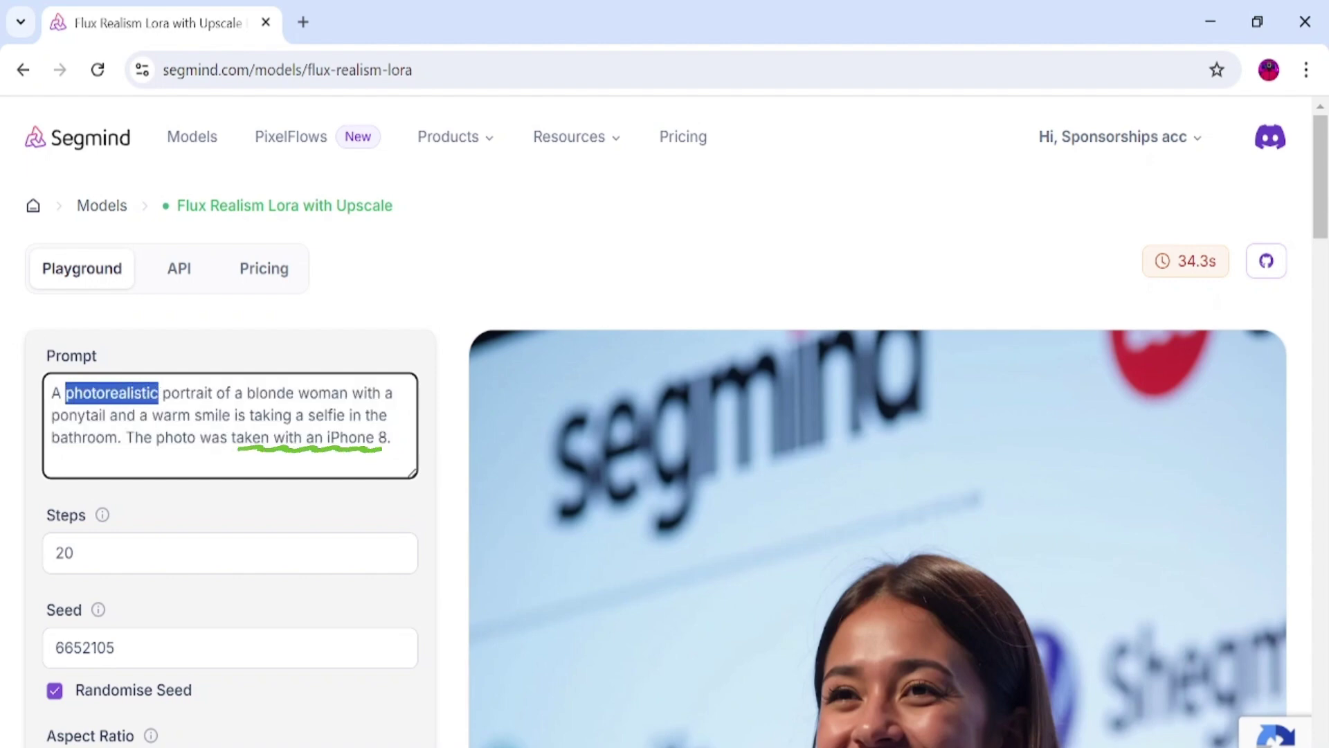
pyautogui.scroll(-5, 238, 421)
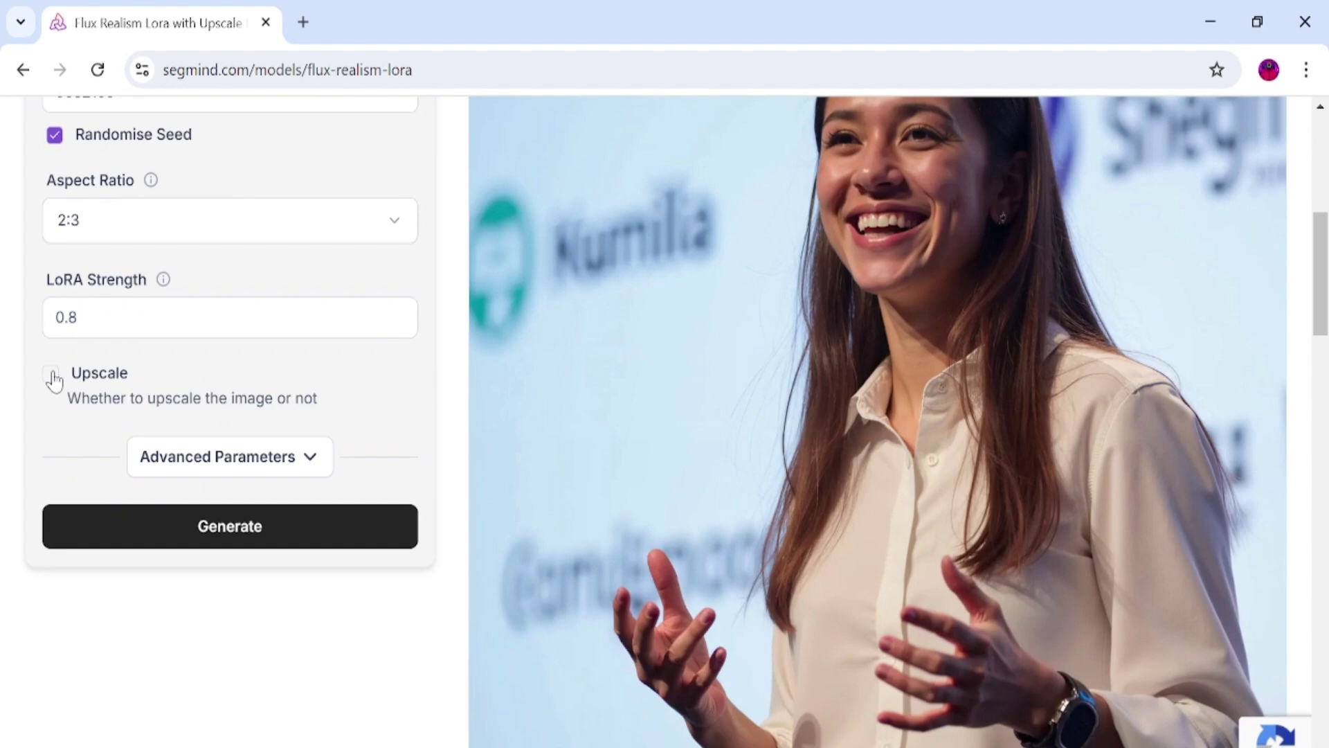
# Enable upscaling and start generating the selfie image.
pyautogui.click(246, 537)
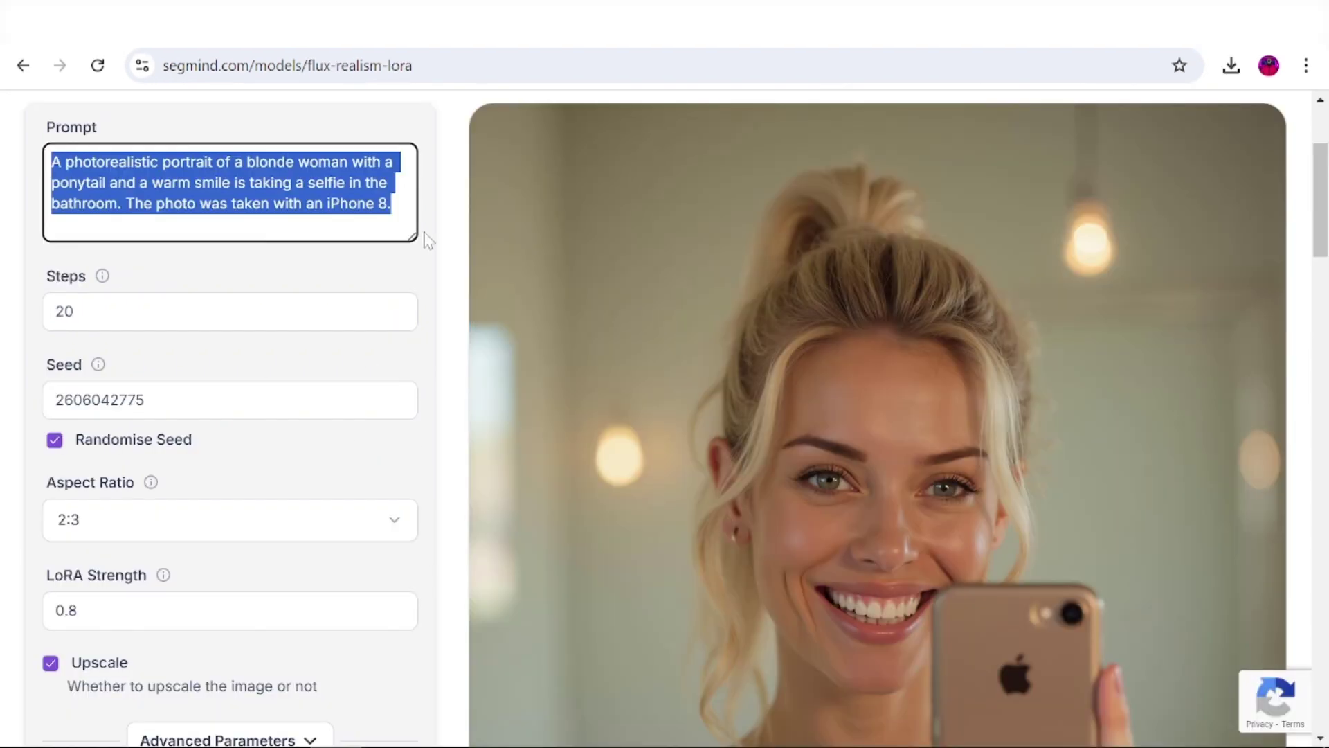
pyautogui.click(579, 296)
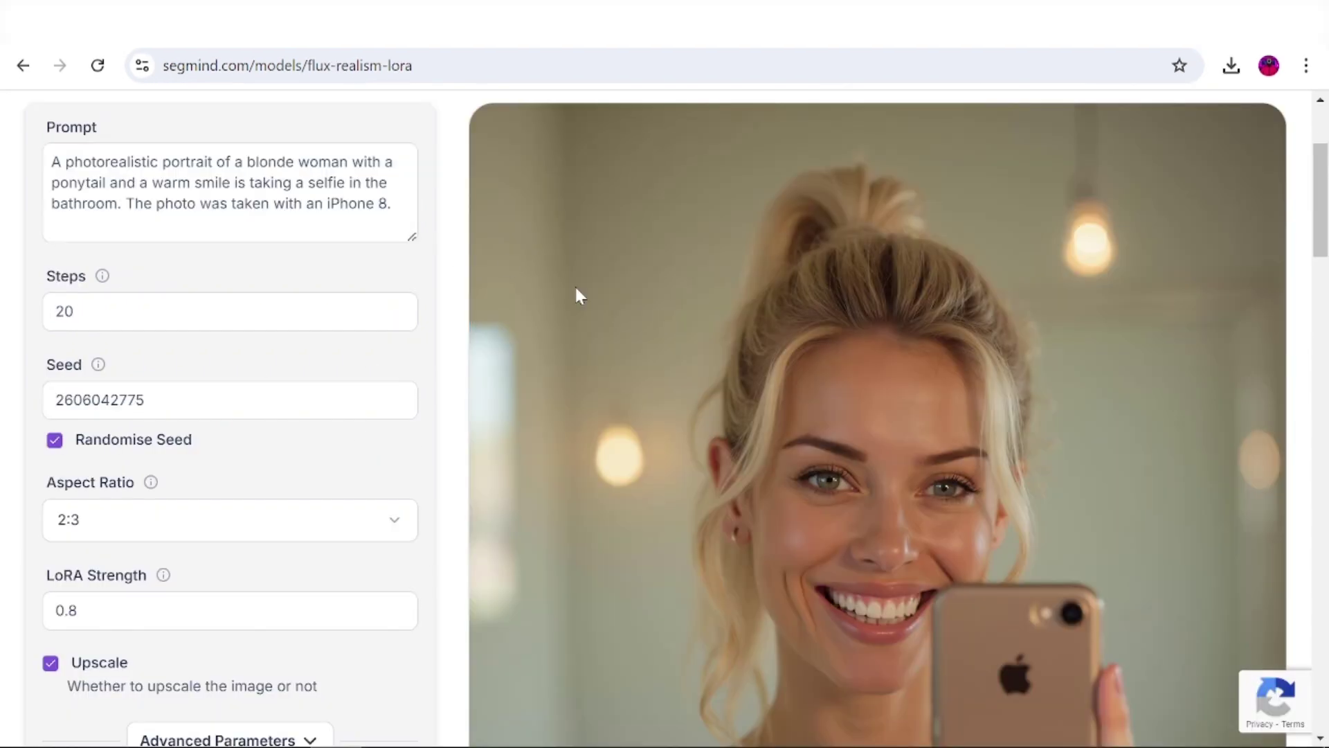
# Save the generated blonde bathroom selfie via the image's context menu.
pyautogui.rightClick(751, 326)
pyautogui.click(795, 350)
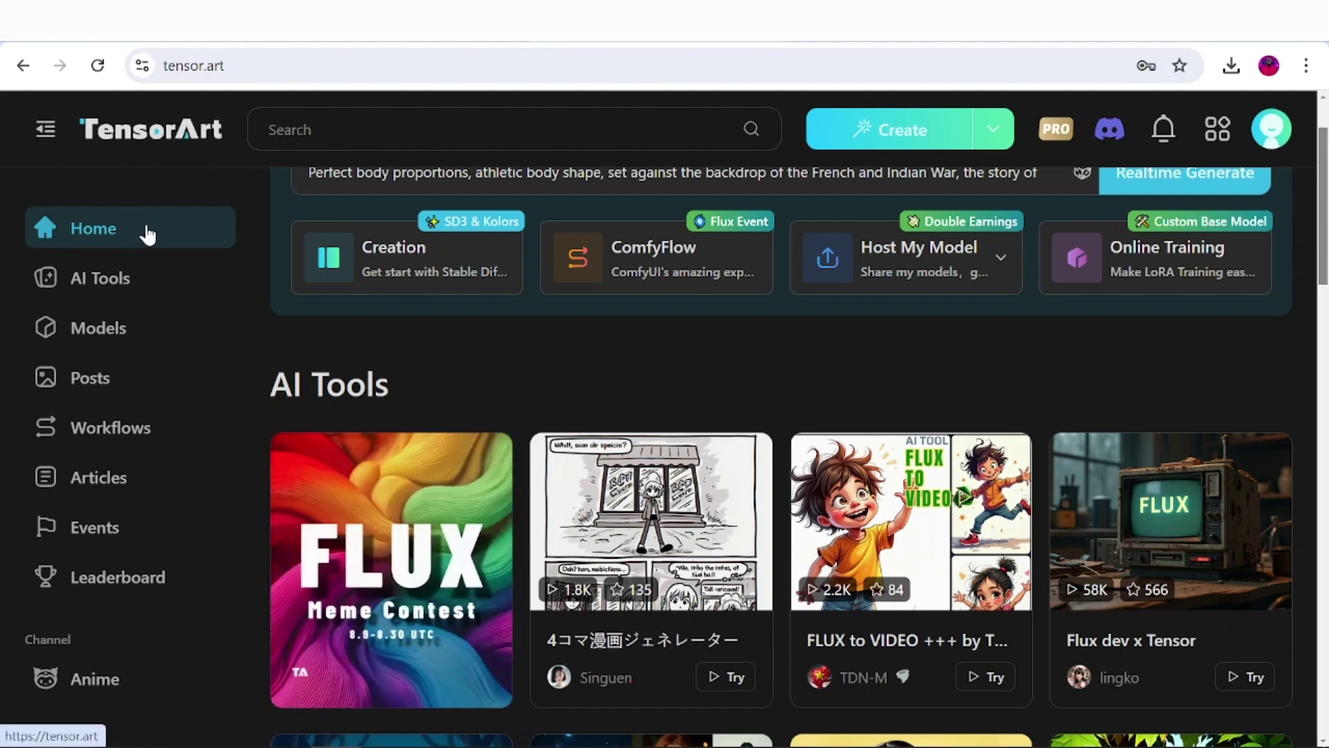
# Load Flux dev x Tensor with the blonde girl 'bad hair day' sign prompt and generate.
pyautogui.click(1163, 506)
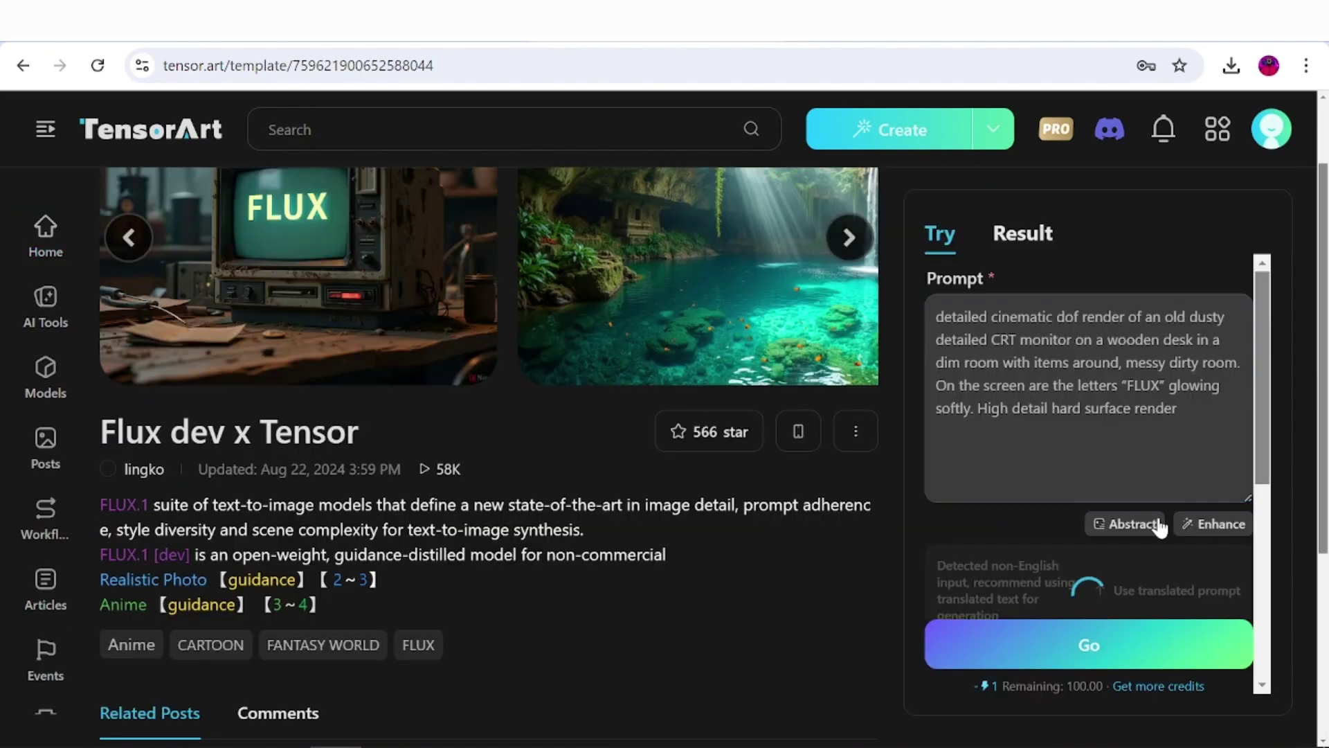
pyautogui.scroll(-2, 538, 282)
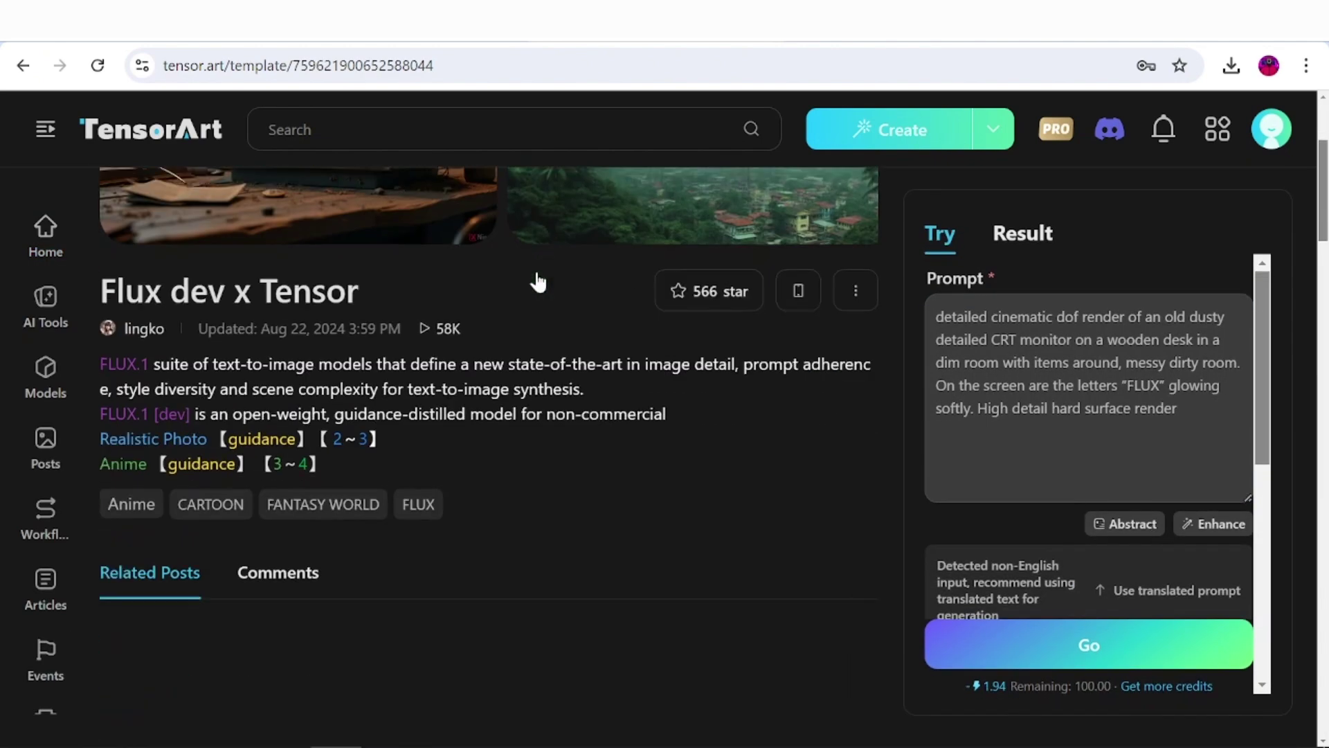
pyautogui.scroll(-3, 537, 282)
pyautogui.scroll(-4, 537, 281)
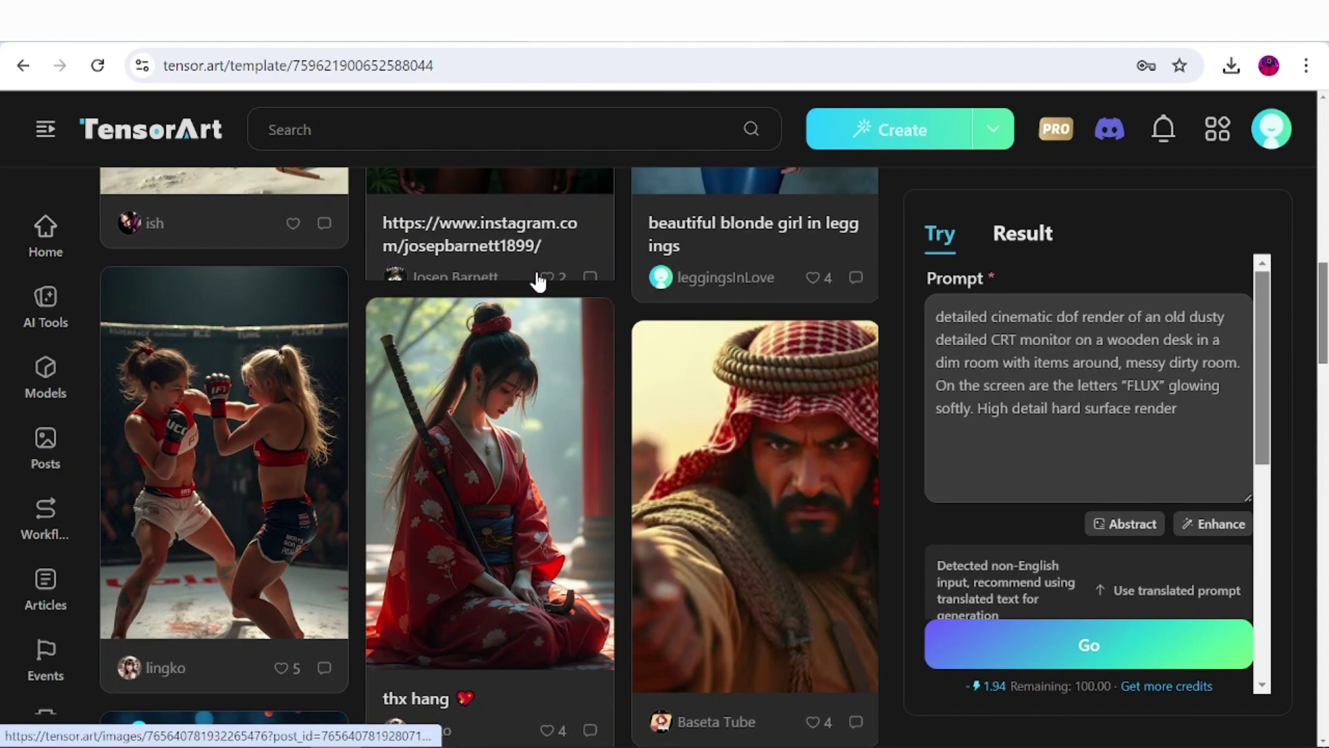
pyautogui.click(537, 281)
pyautogui.click(1039, 437)
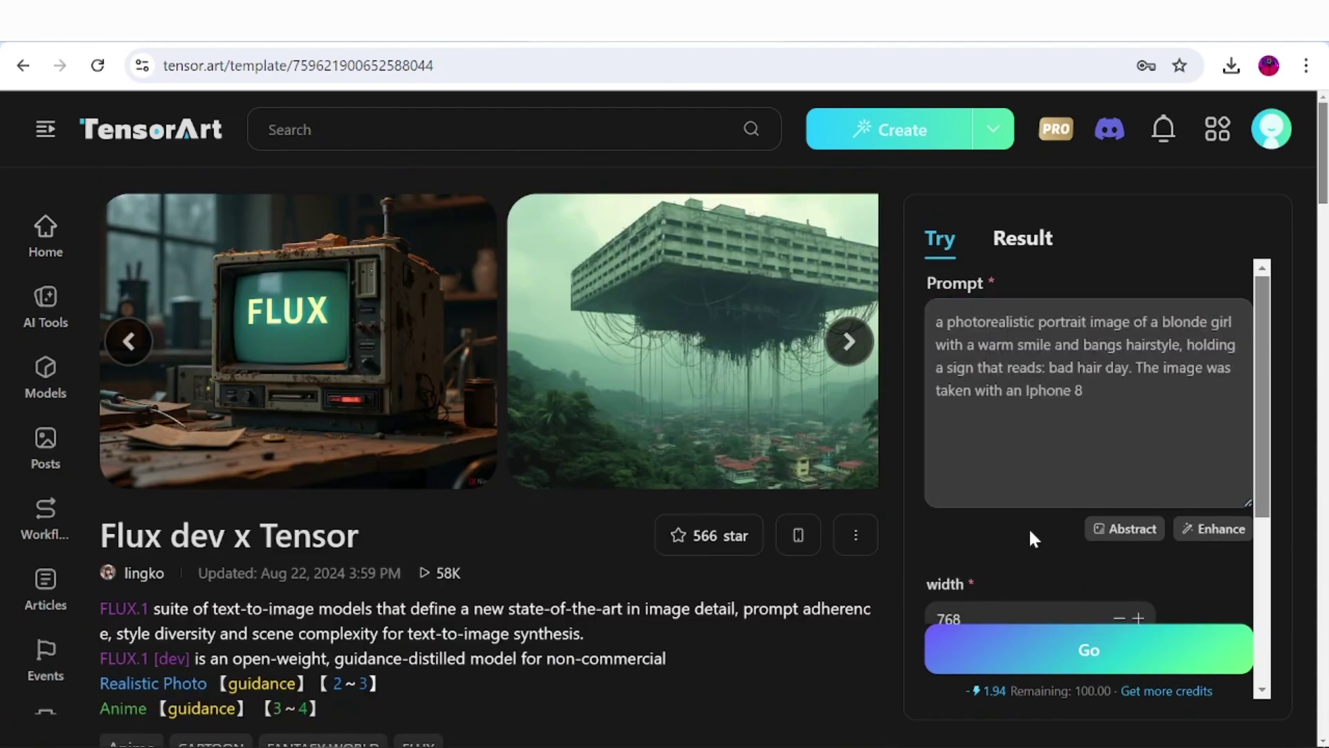
pyautogui.scroll(-1, 1032, 539)
pyautogui.scroll(1, 1018, 552)
pyautogui.click(1084, 652)
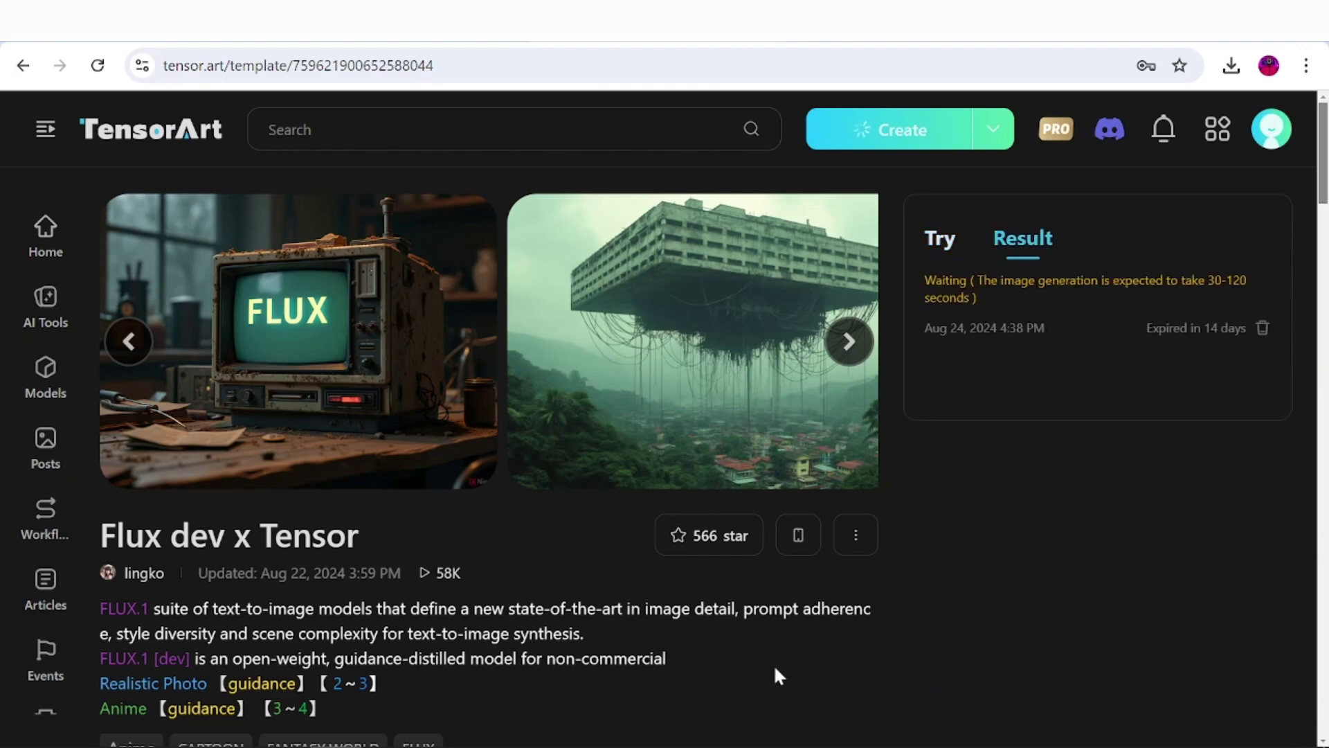
pyautogui.scroll(-10, 778, 665)
pyautogui.moveTo(1026, 469)
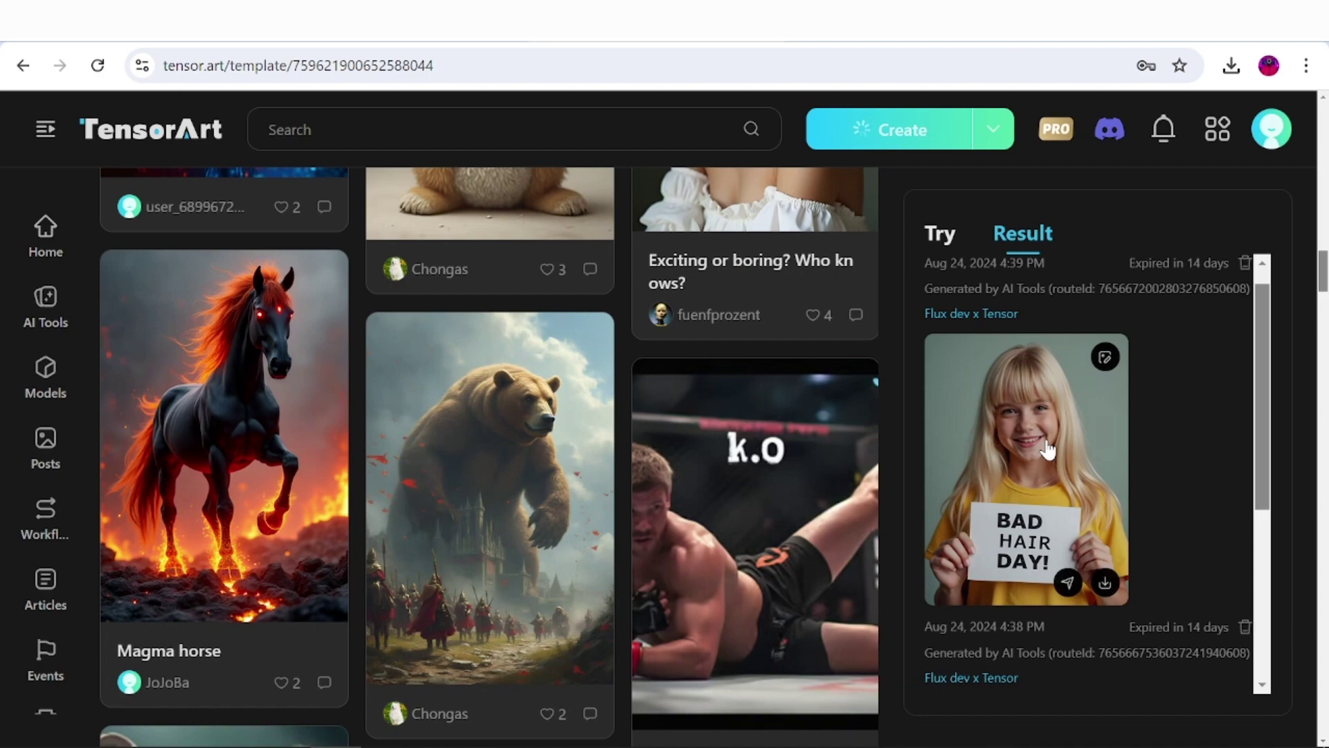
# Enlarge the generated 'BAD HAIR DAY!' sign image in the preview modal.
pyautogui.click(1052, 443)
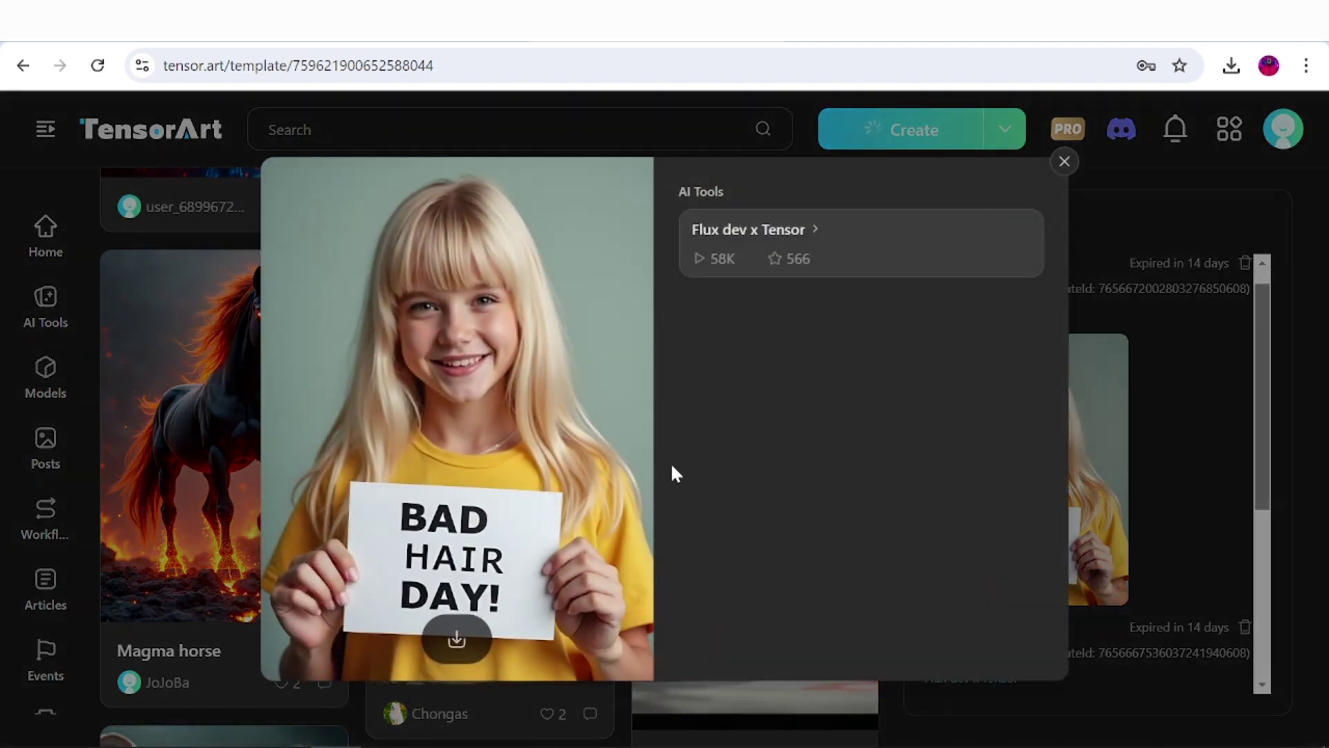